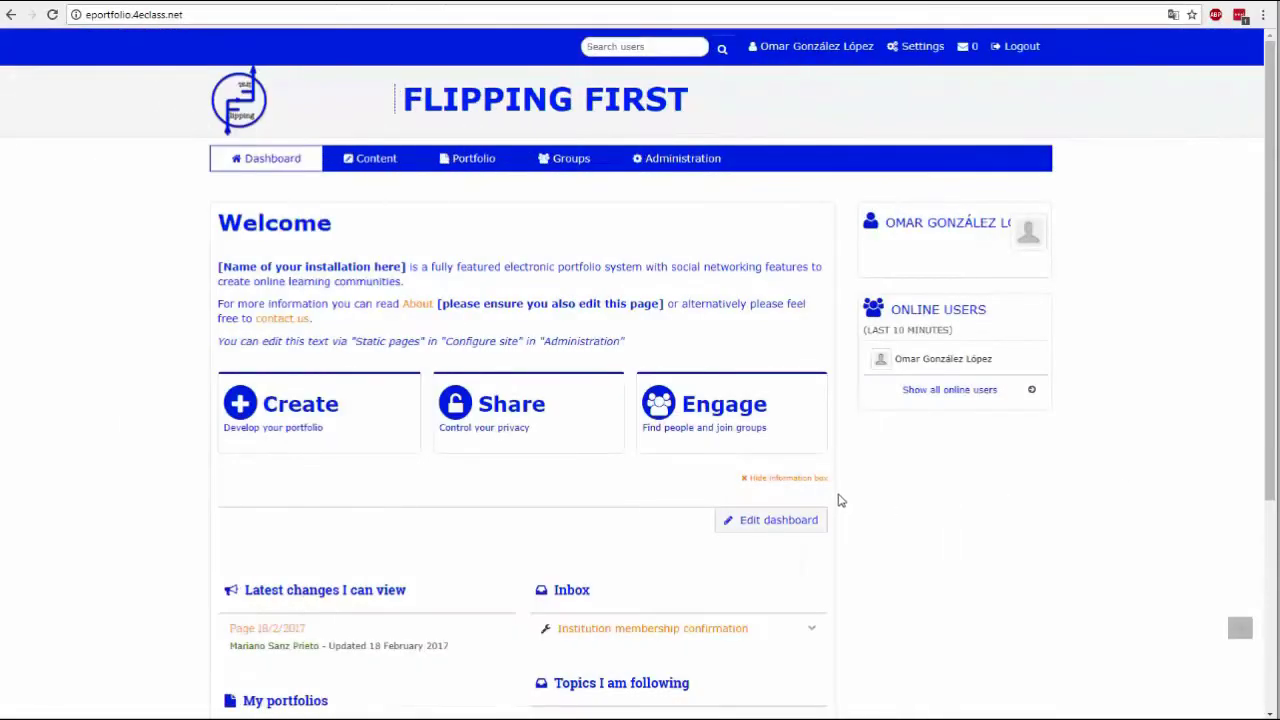
Upload the perfil-de-usuario image as a profile picture.
click(342, 160)
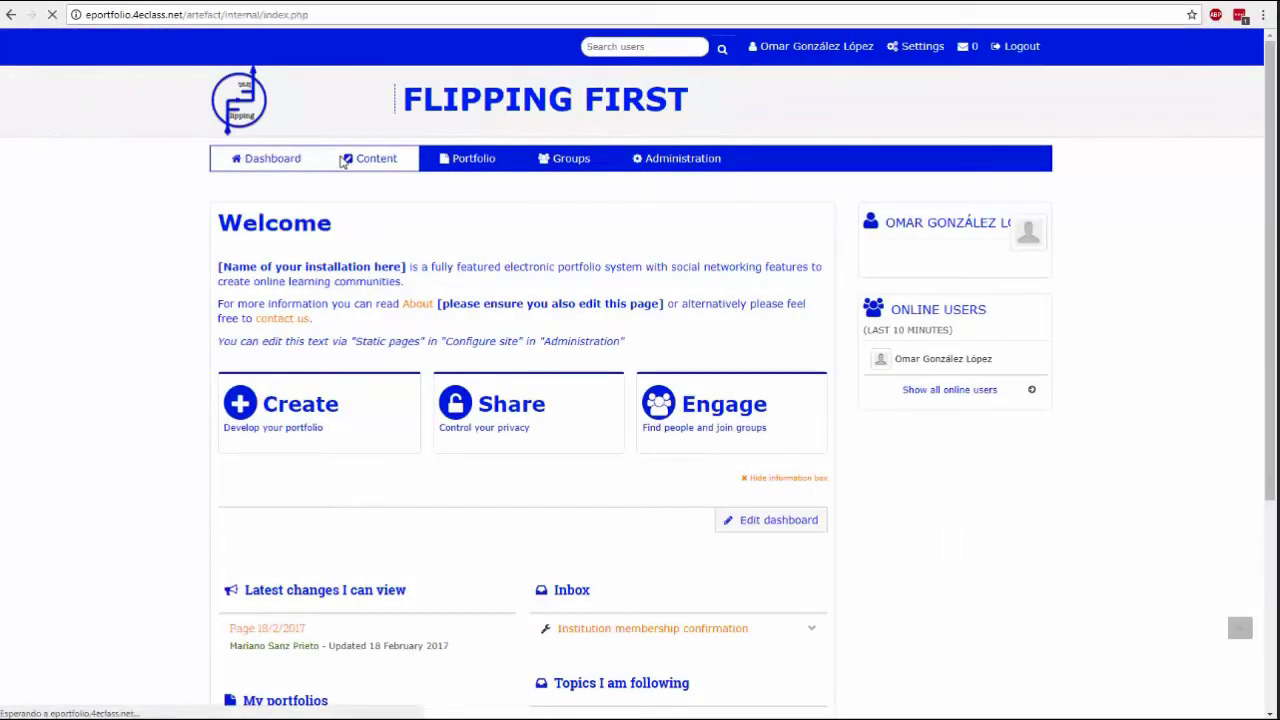
scroll(153, 273, down, 1)
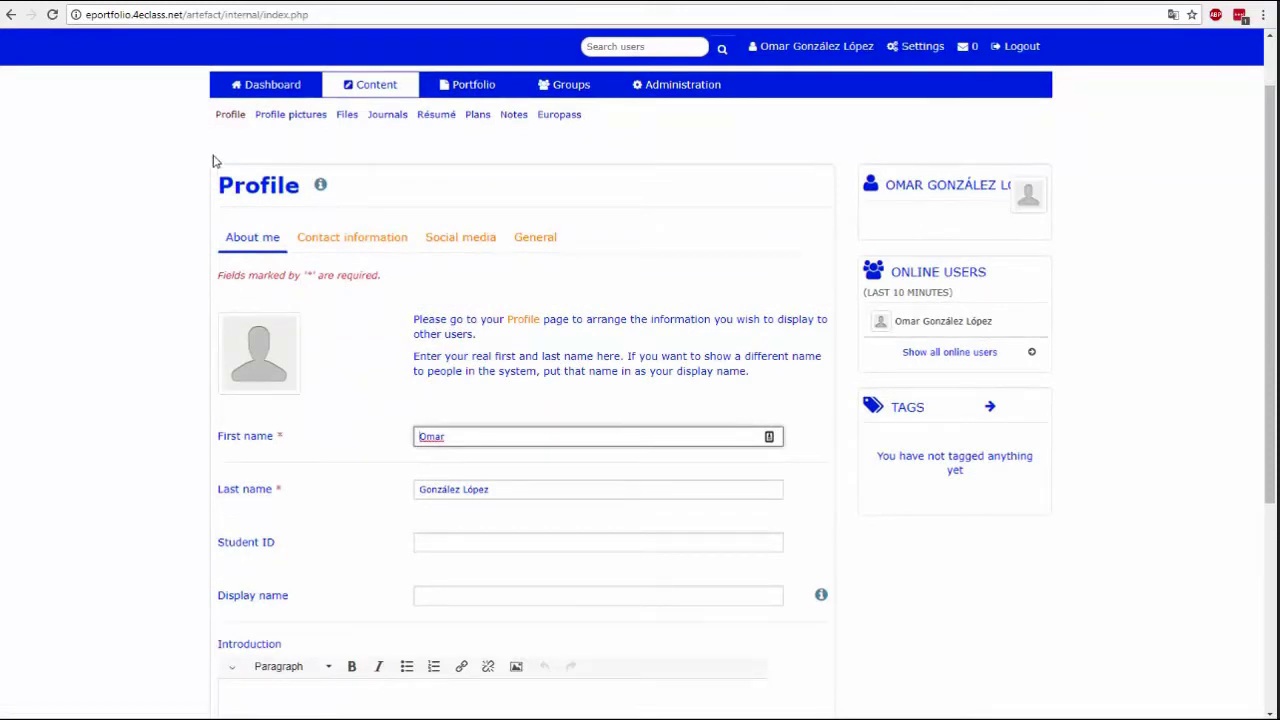
click(298, 120)
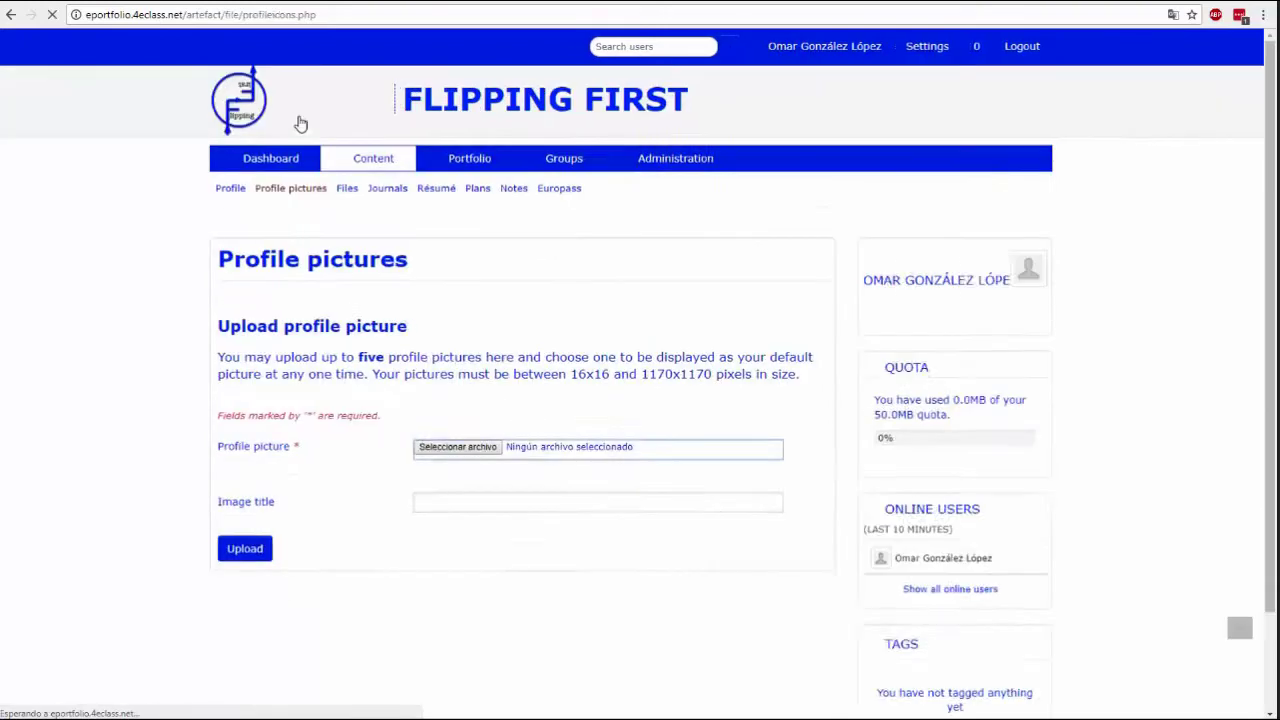
click(462, 614)
click(237, 285)
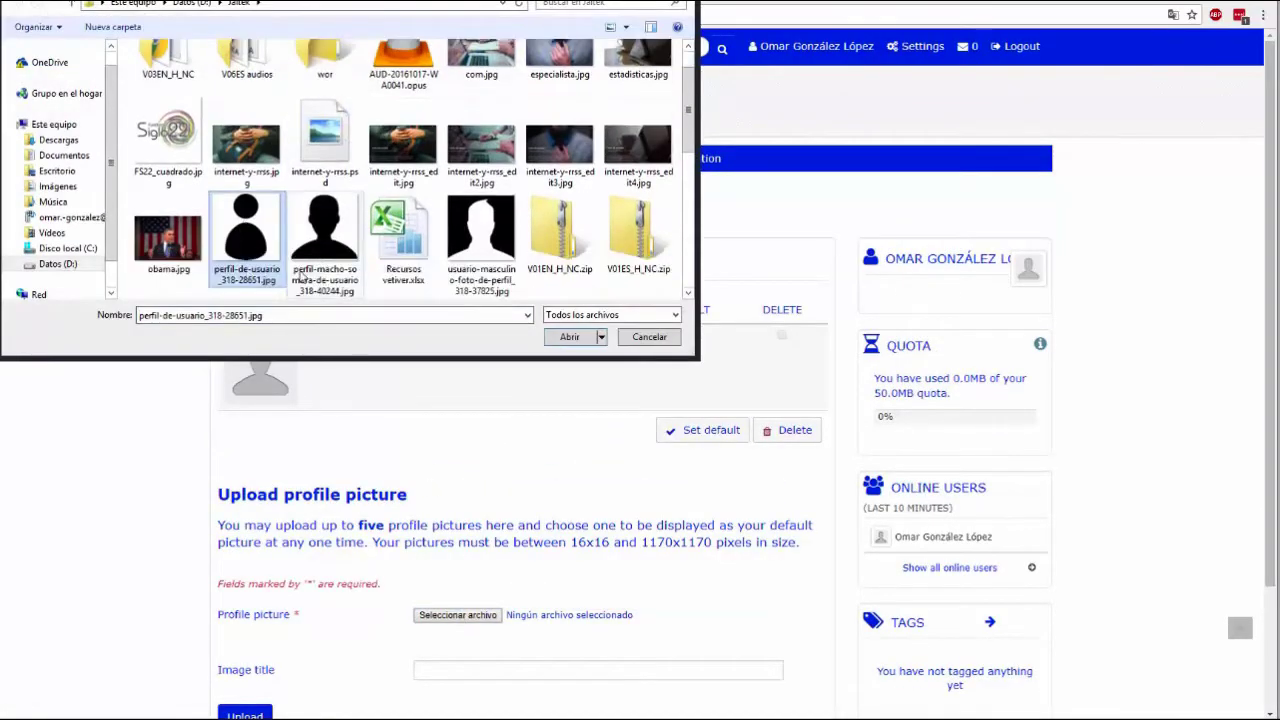
click(326, 252)
click(258, 233)
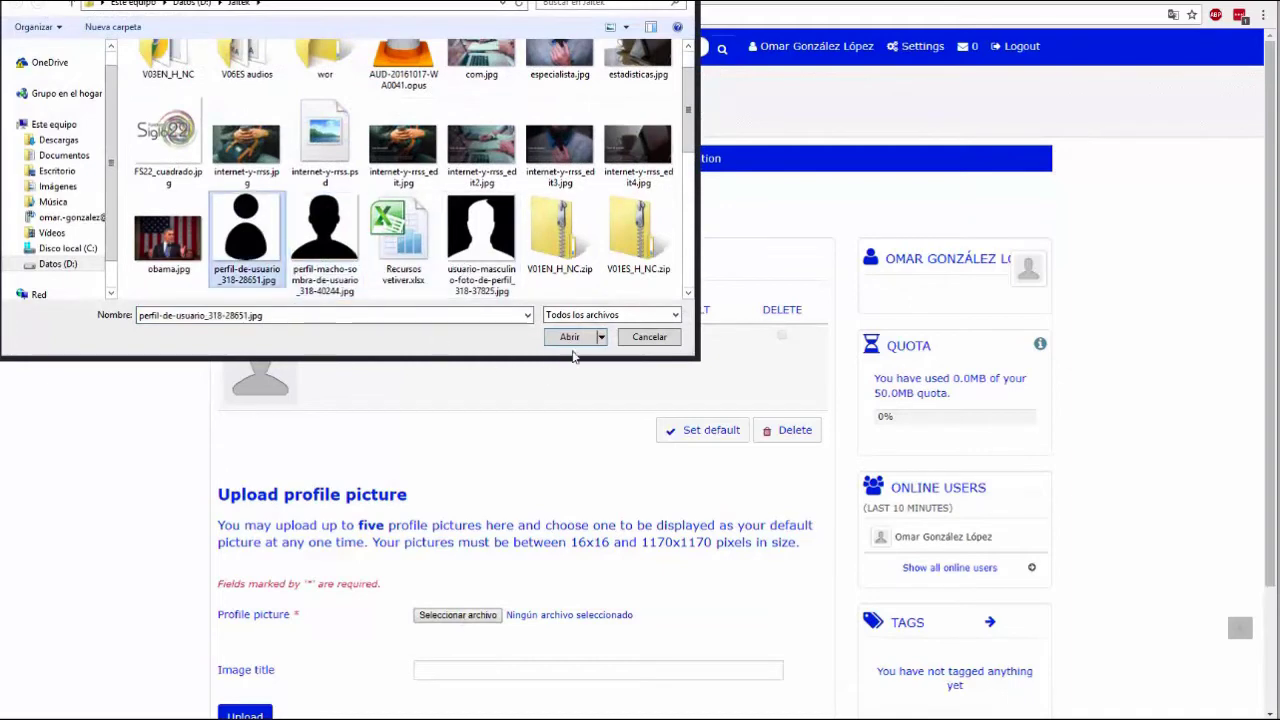
click(569, 337)
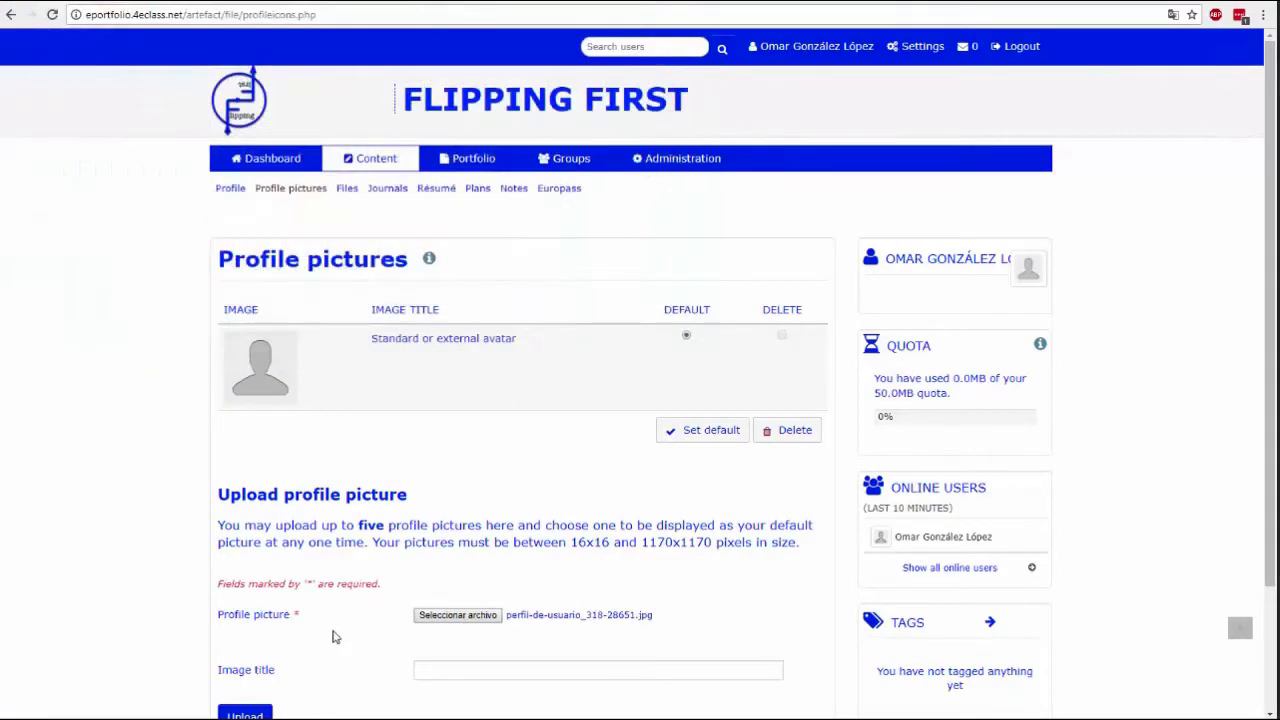
scroll(336, 636, down, 2)
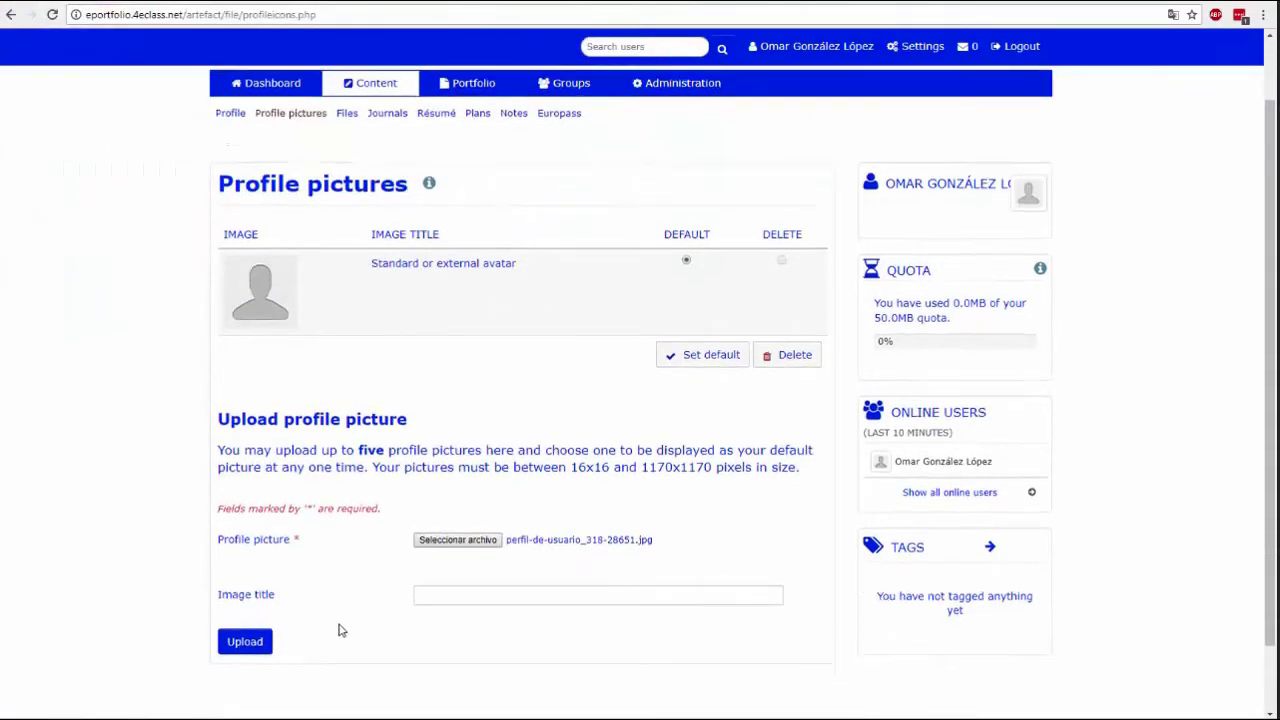
scroll(338, 628, down, 2)
click(244, 569)
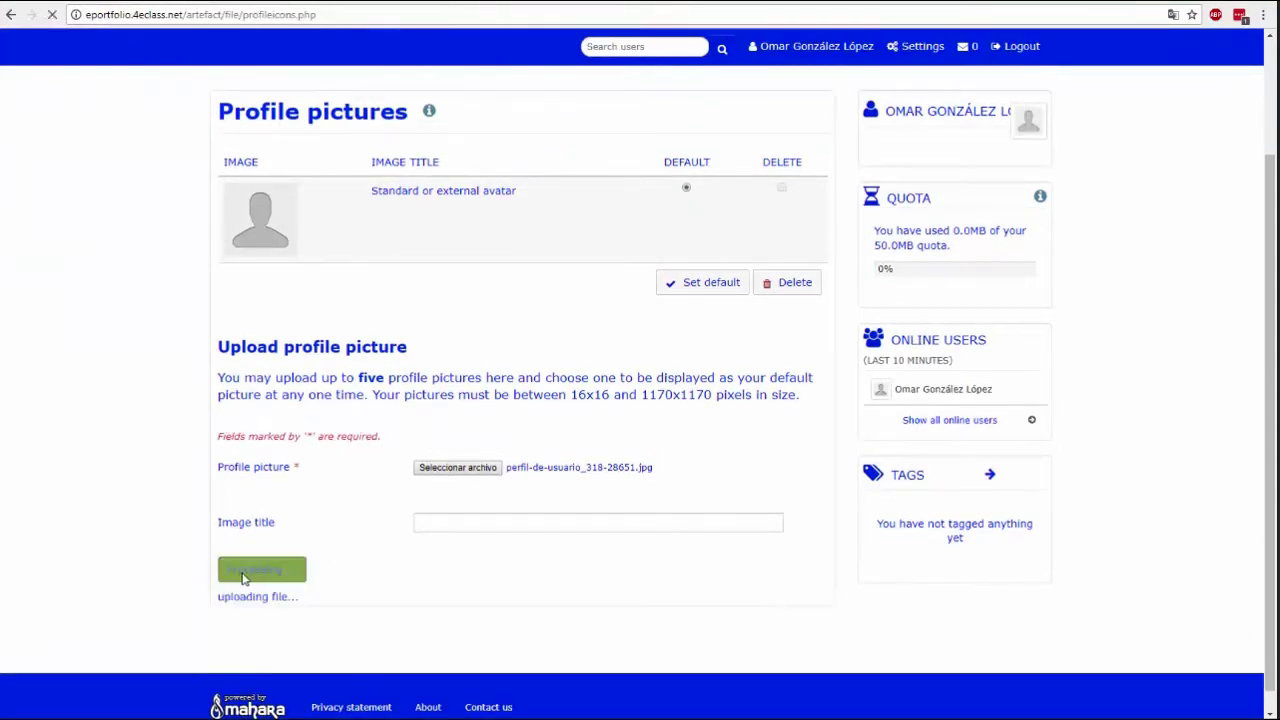
Upload the perfil-macho-sombra and usuario-masculino-foto-de-perfil images as profile pictures.
scroll(410, 490, down, 5)
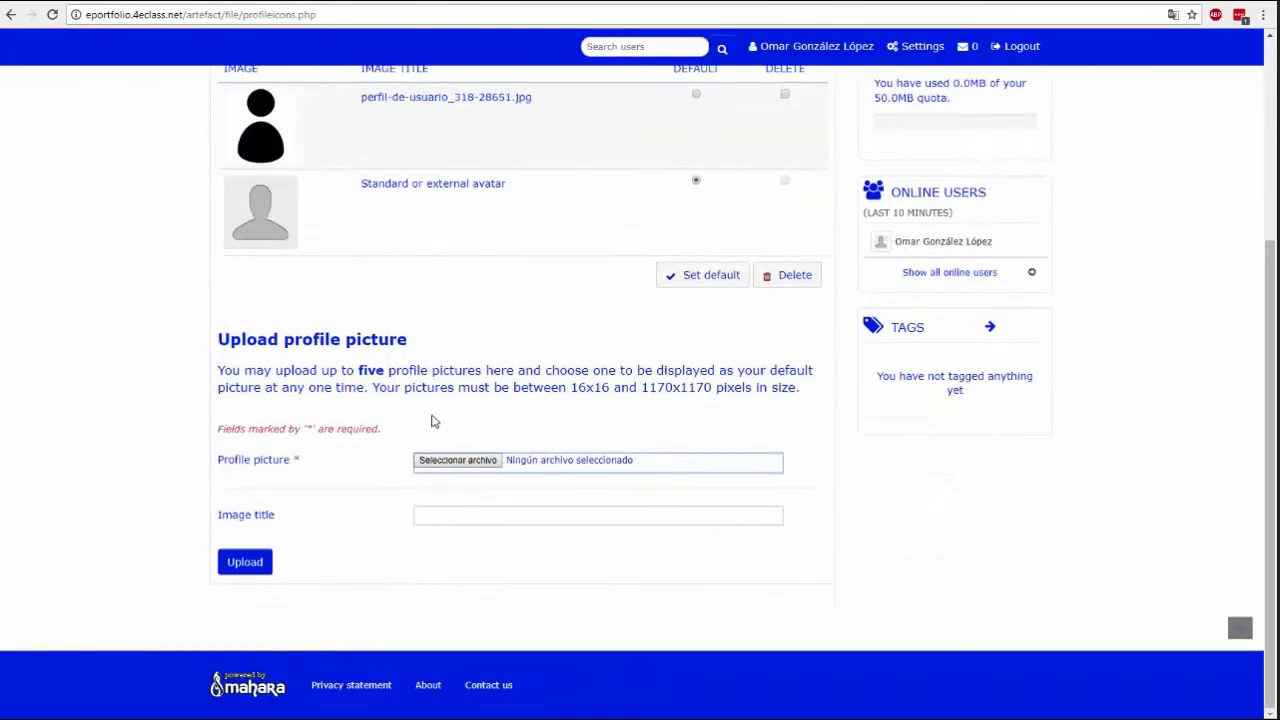
click(445, 460)
click(322, 260)
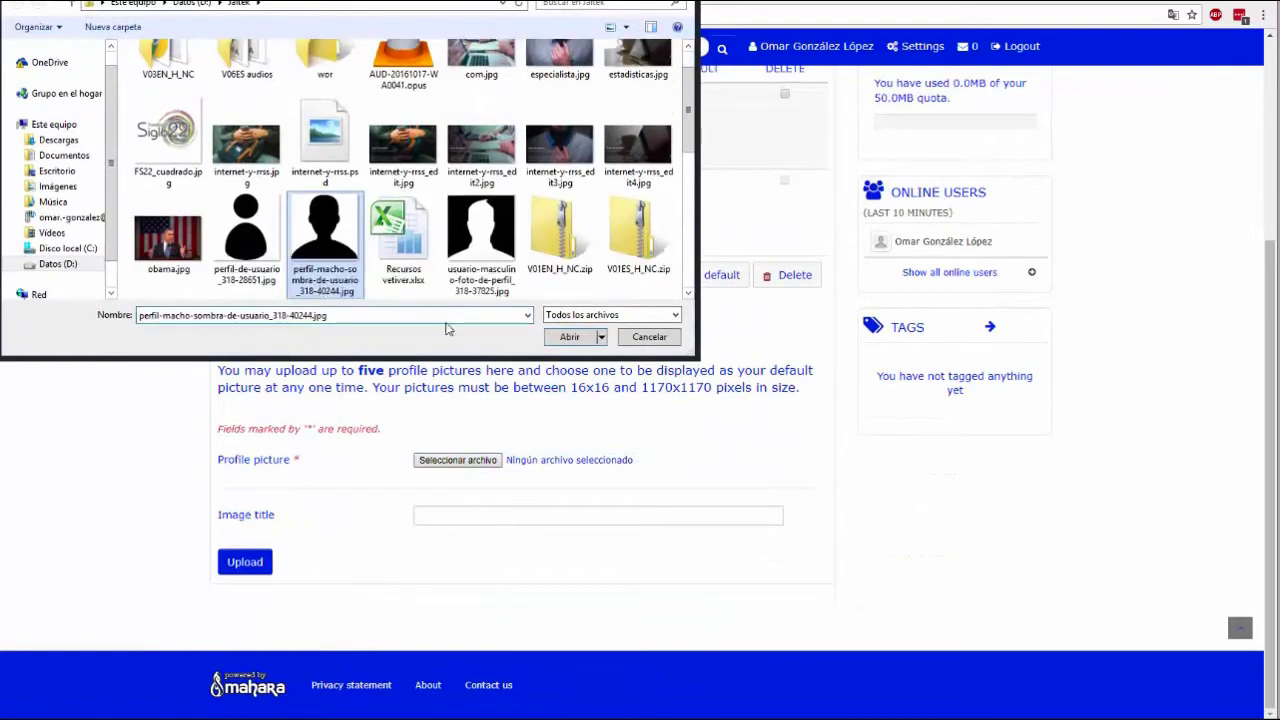
click(577, 341)
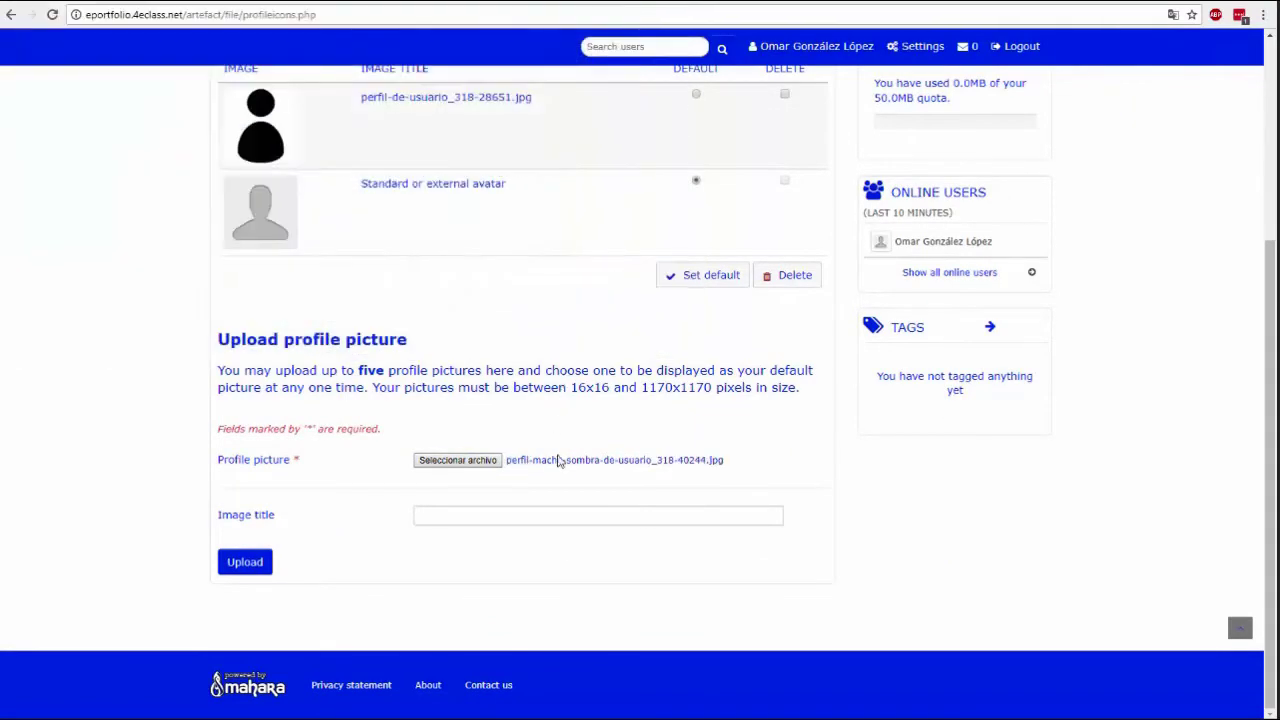
click(238, 563)
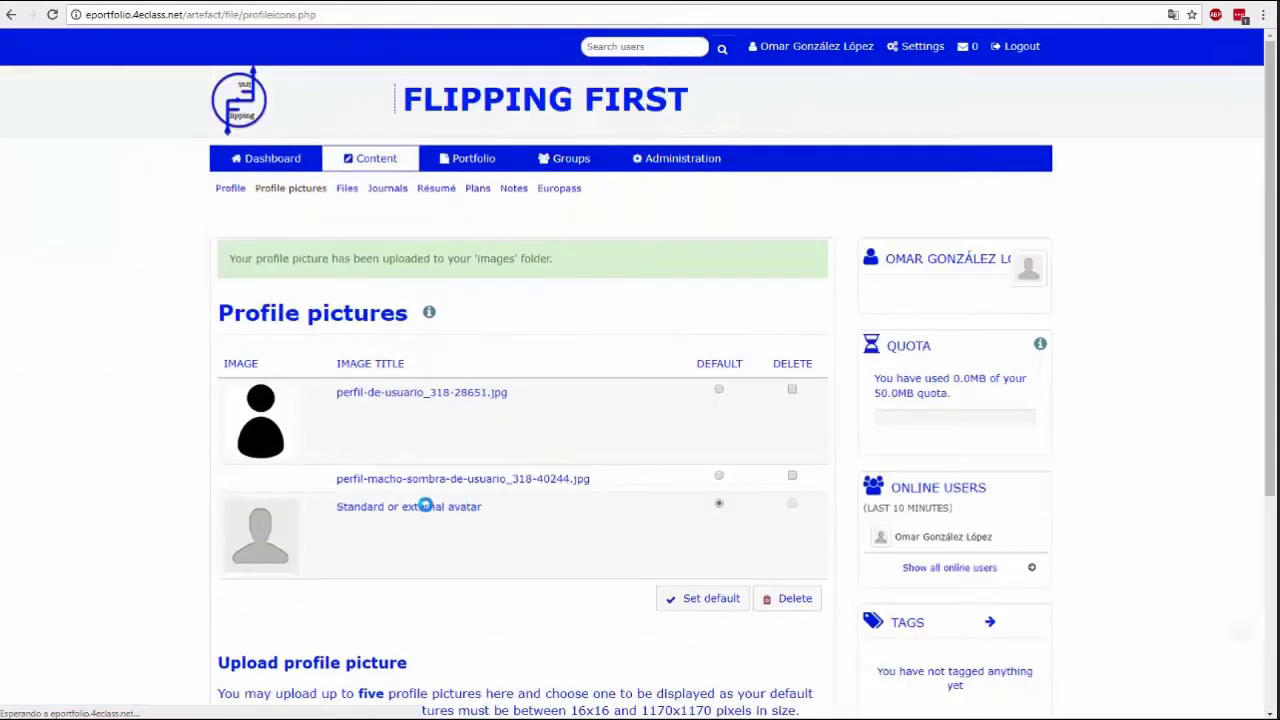
scroll(423, 503, down, 2)
click(430, 622)
click(478, 285)
click(560, 340)
click(245, 715)
Make perfil-macho-sombra-de-usuario_318-40244.jpg the default profile picture.
scroll(378, 674, down, 1)
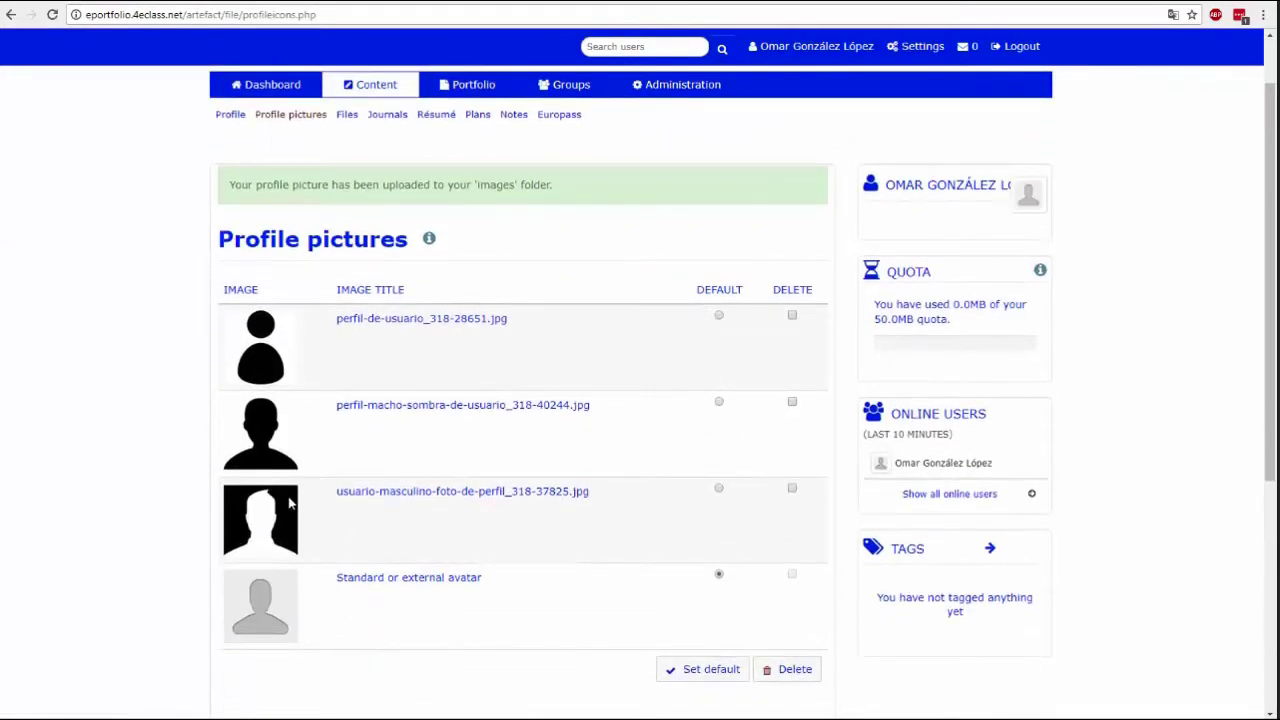
click(718, 488)
click(718, 401)
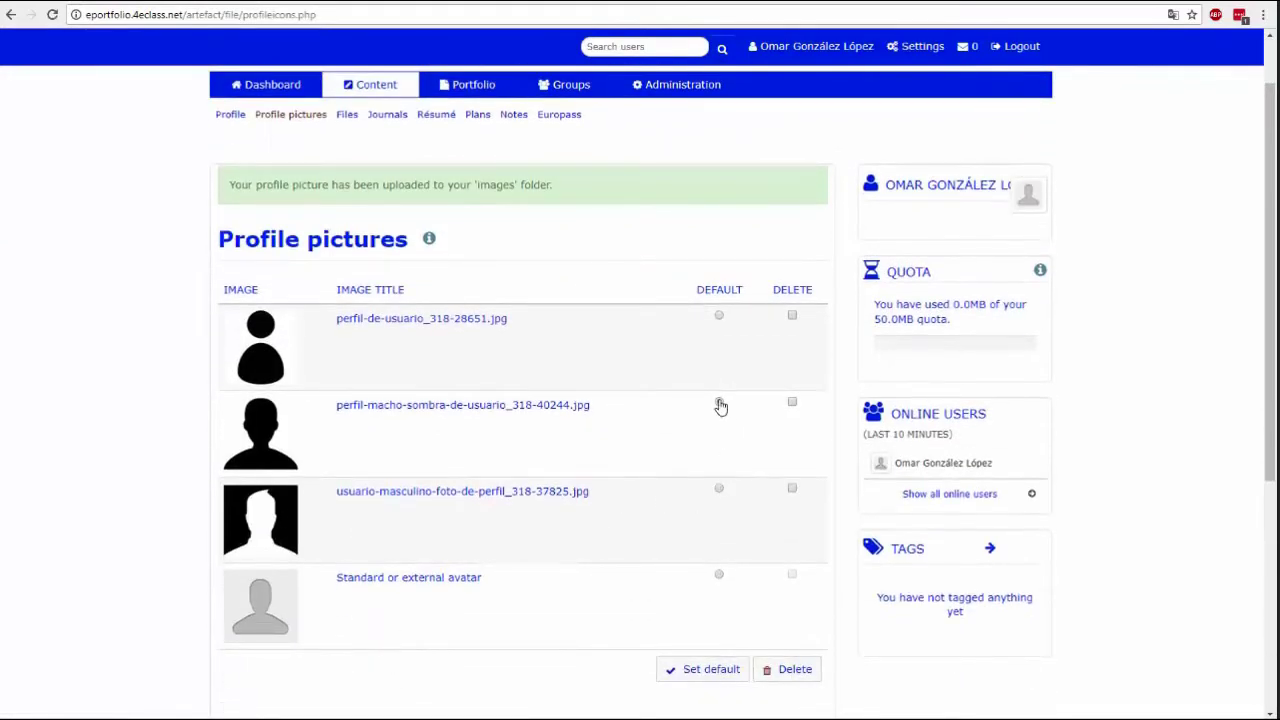
click(697, 680)
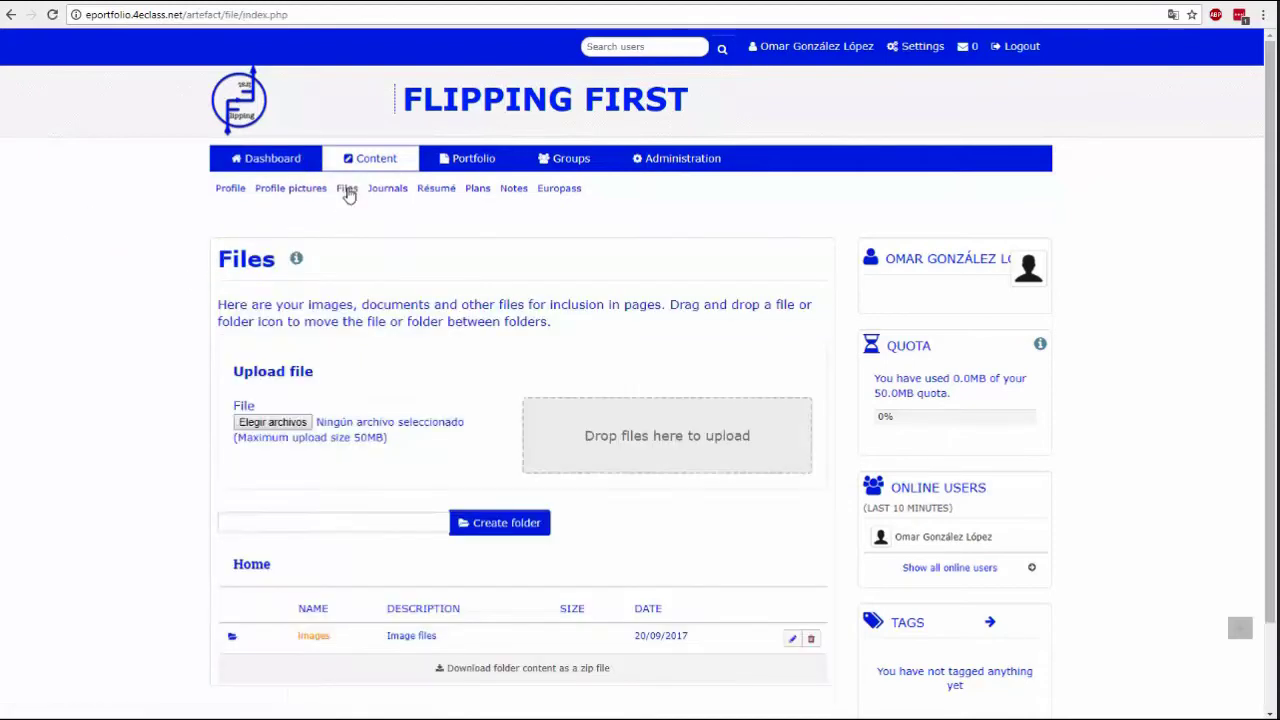
Scroll through the Files area and its images folder, then go to the Journals page.
scroll(57, 359, down, 2)
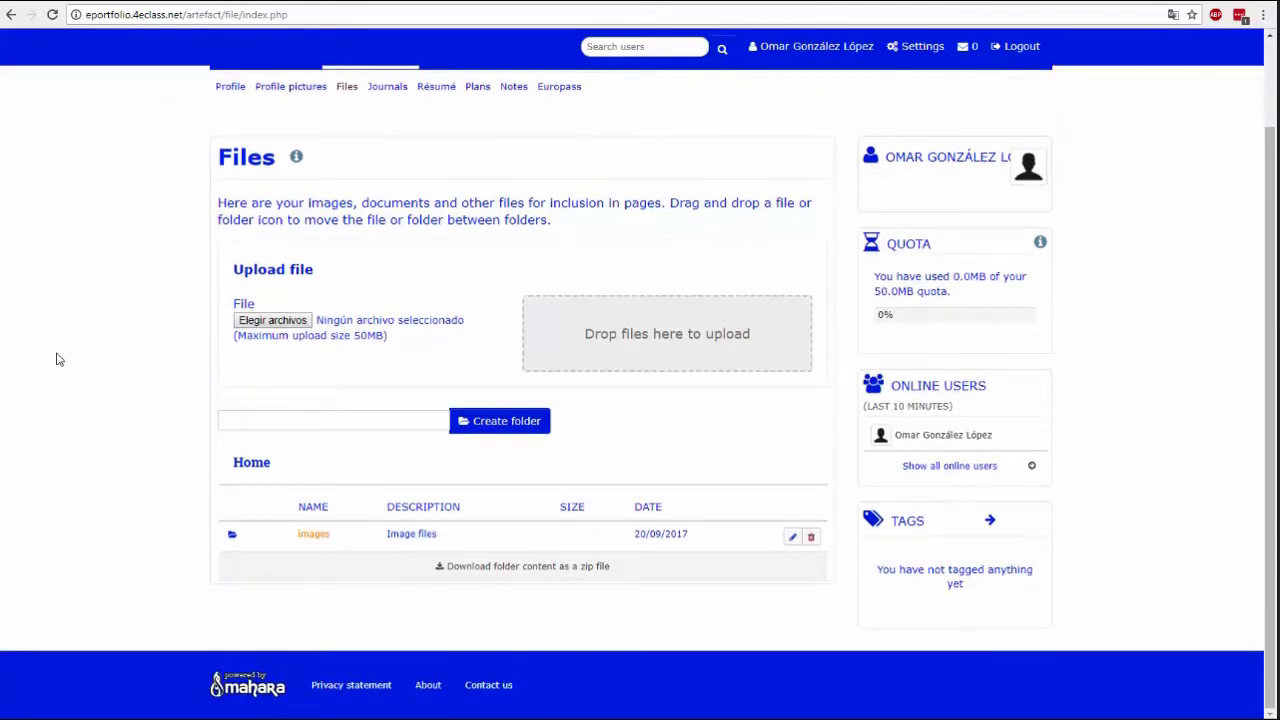
scroll(57, 359, up, 2)
click(390, 160)
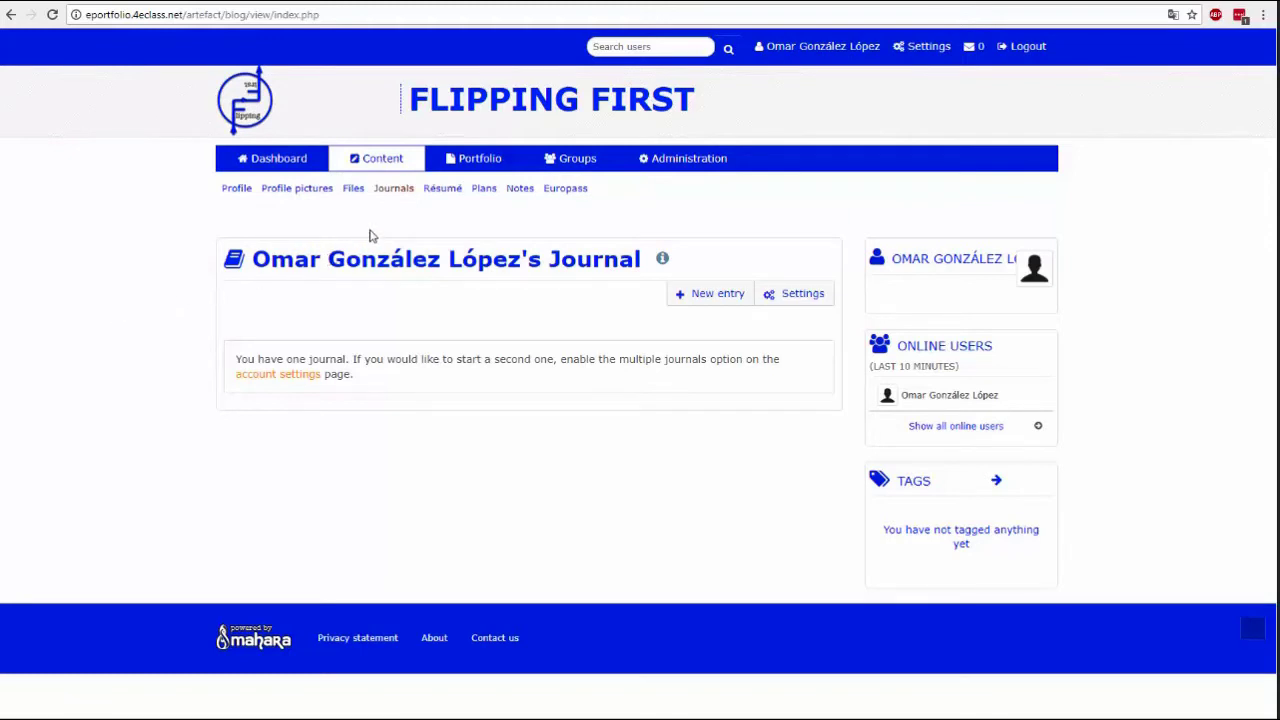
Scroll through the Résumé form, then view the empty Plans page.
click(441, 193)
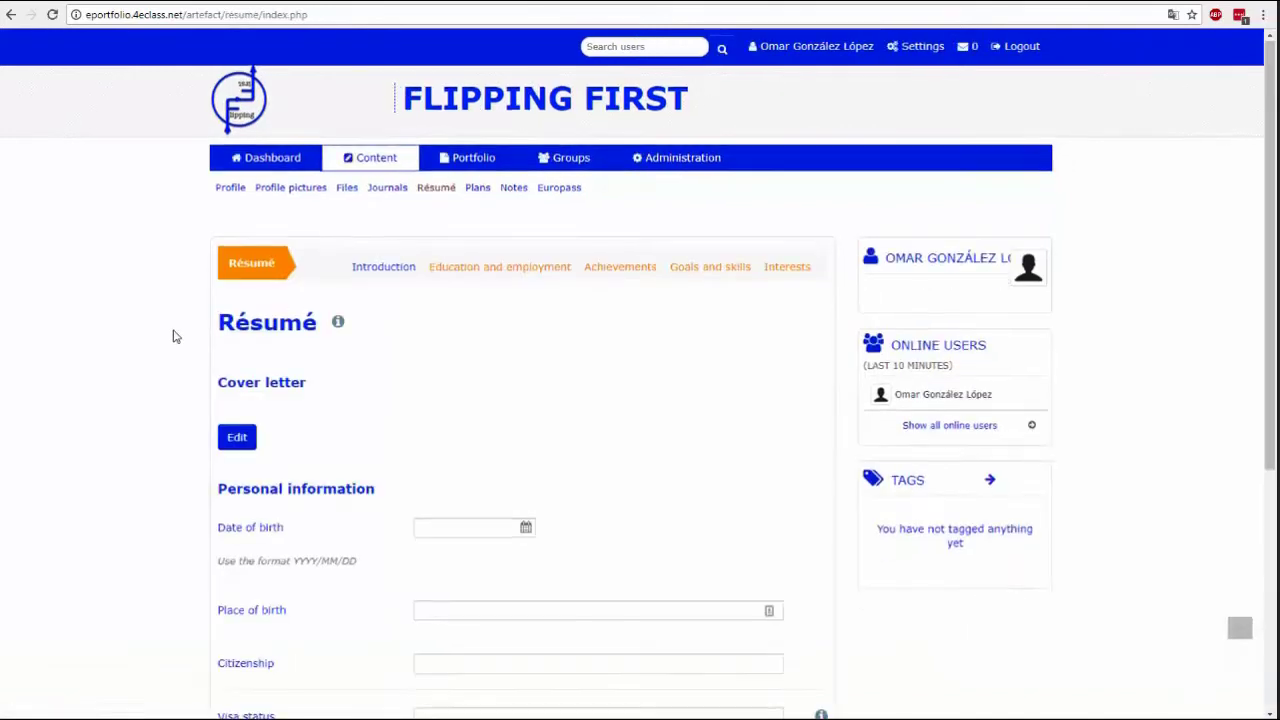
scroll(172, 337, down, 3)
scroll(128, 350, up, 1)
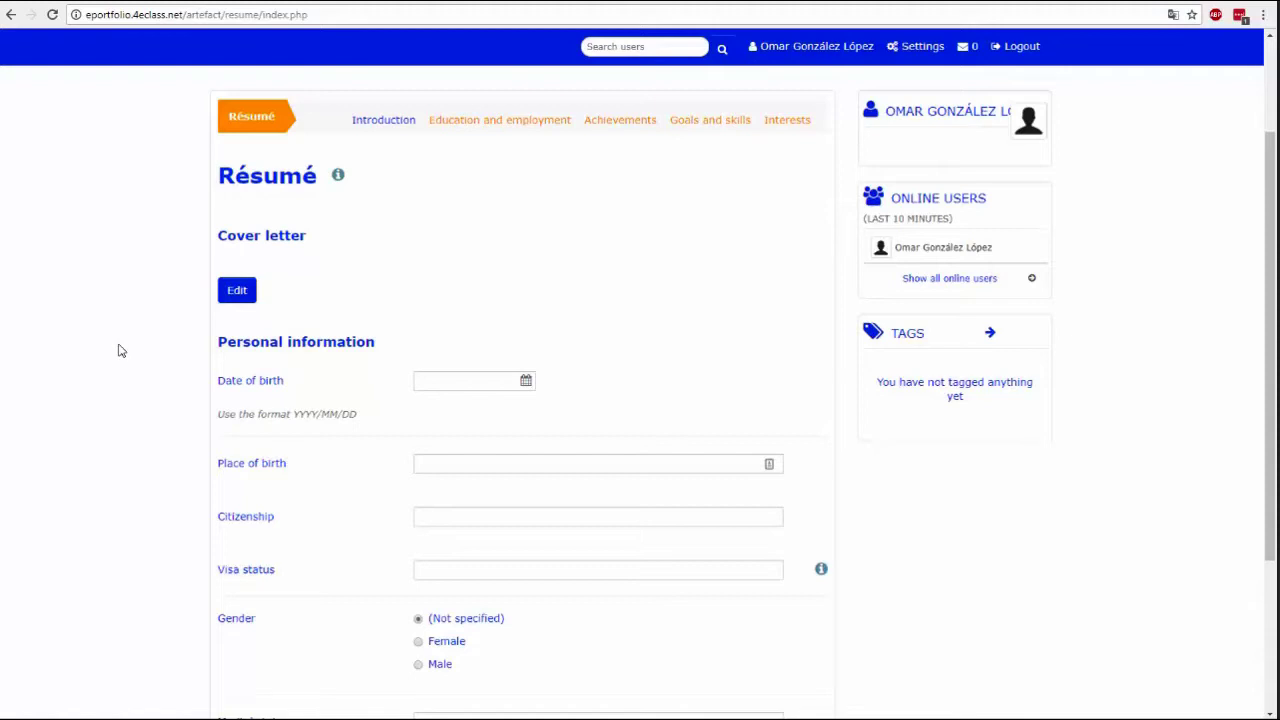
scroll(120, 349, up, 2)
click(478, 190)
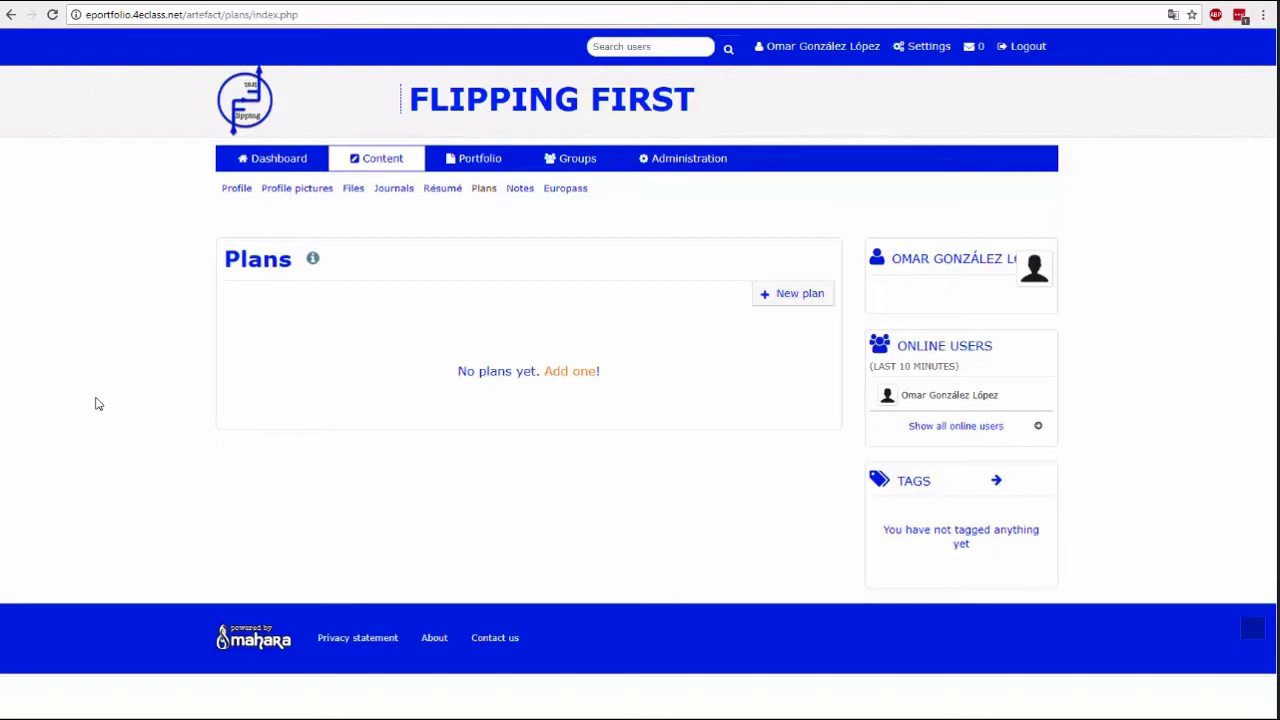
Glance at the Notes page, then scroll through the Europass résumé page.
click(519, 188)
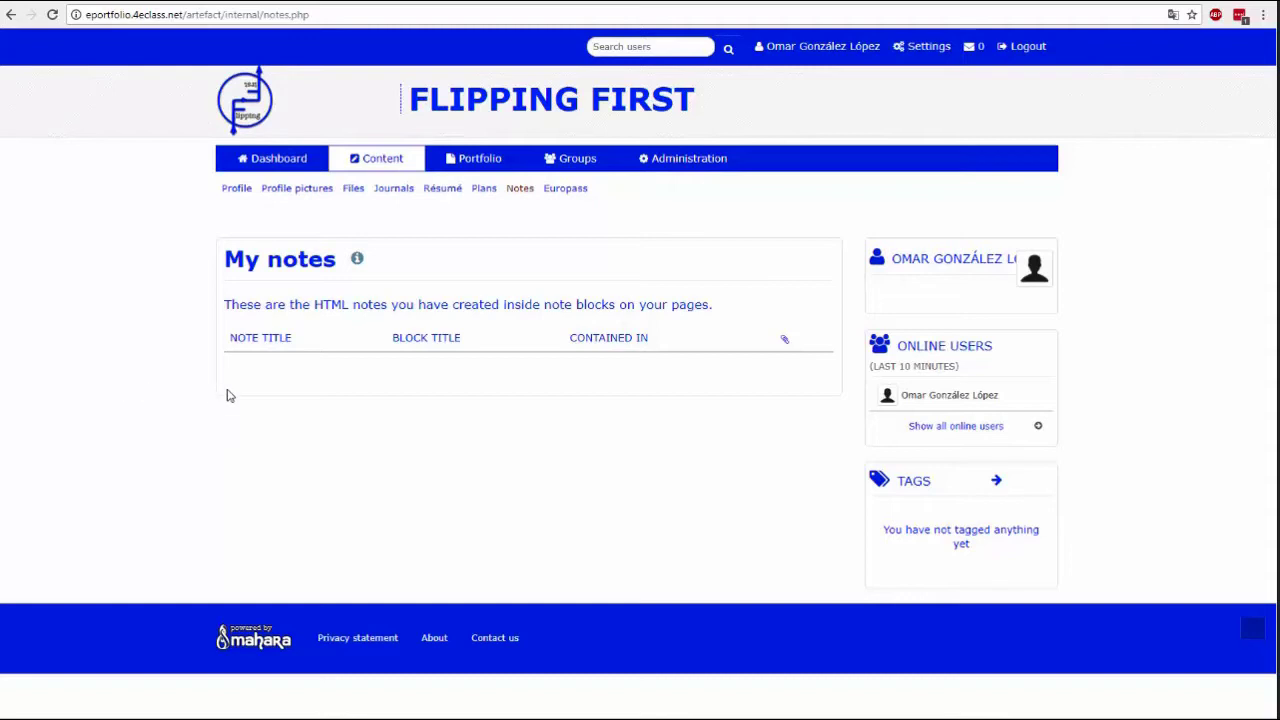
click(568, 190)
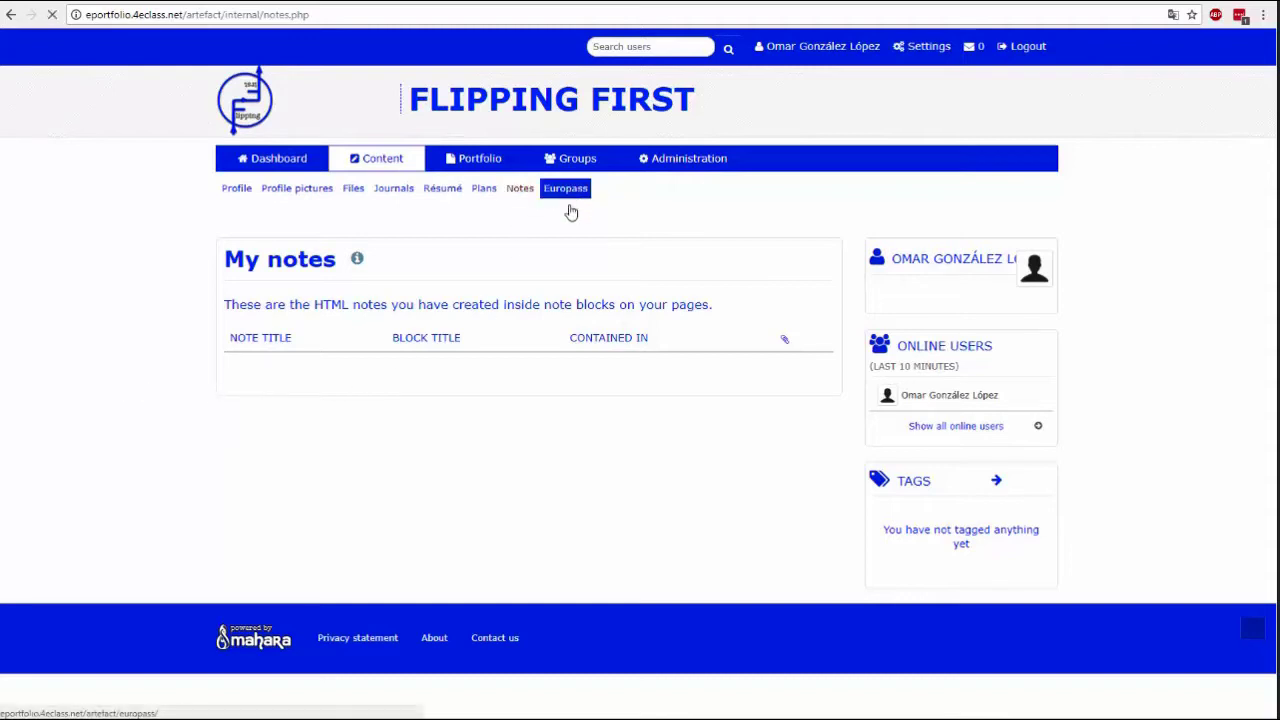
scroll(89, 437, up, 1)
scroll(89, 437, up, 2)
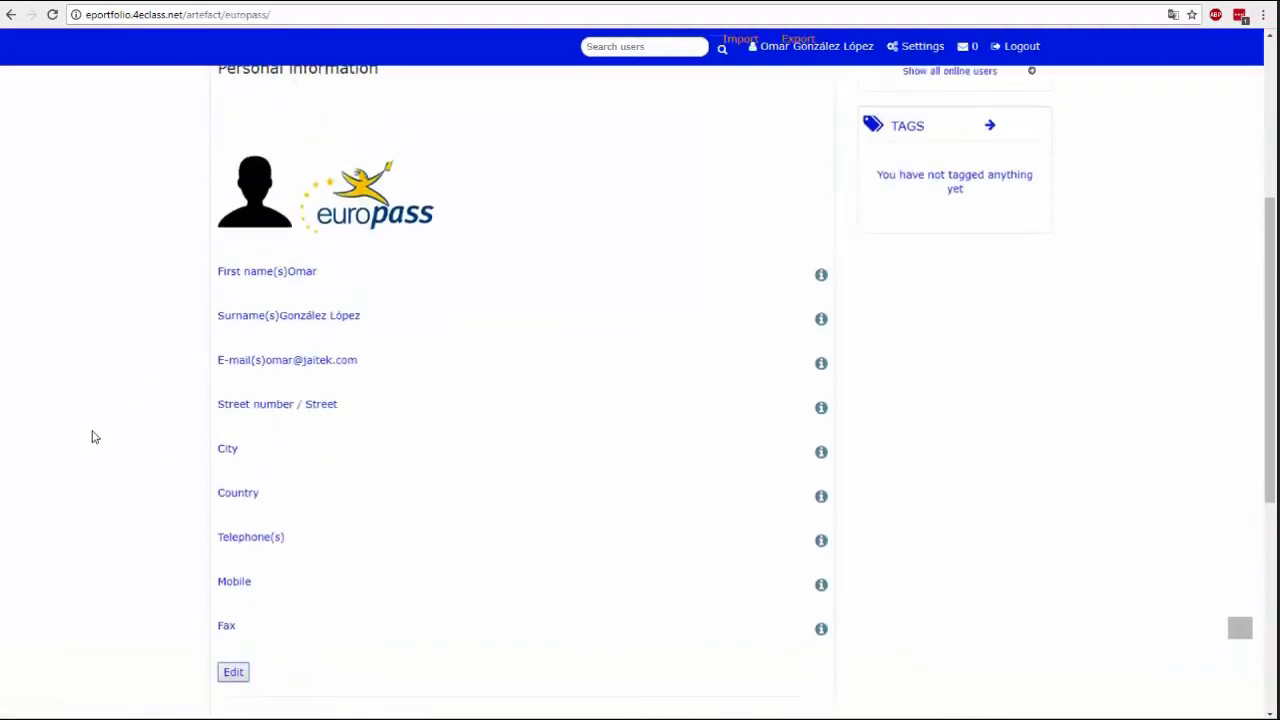
scroll(95, 437, up, 2)
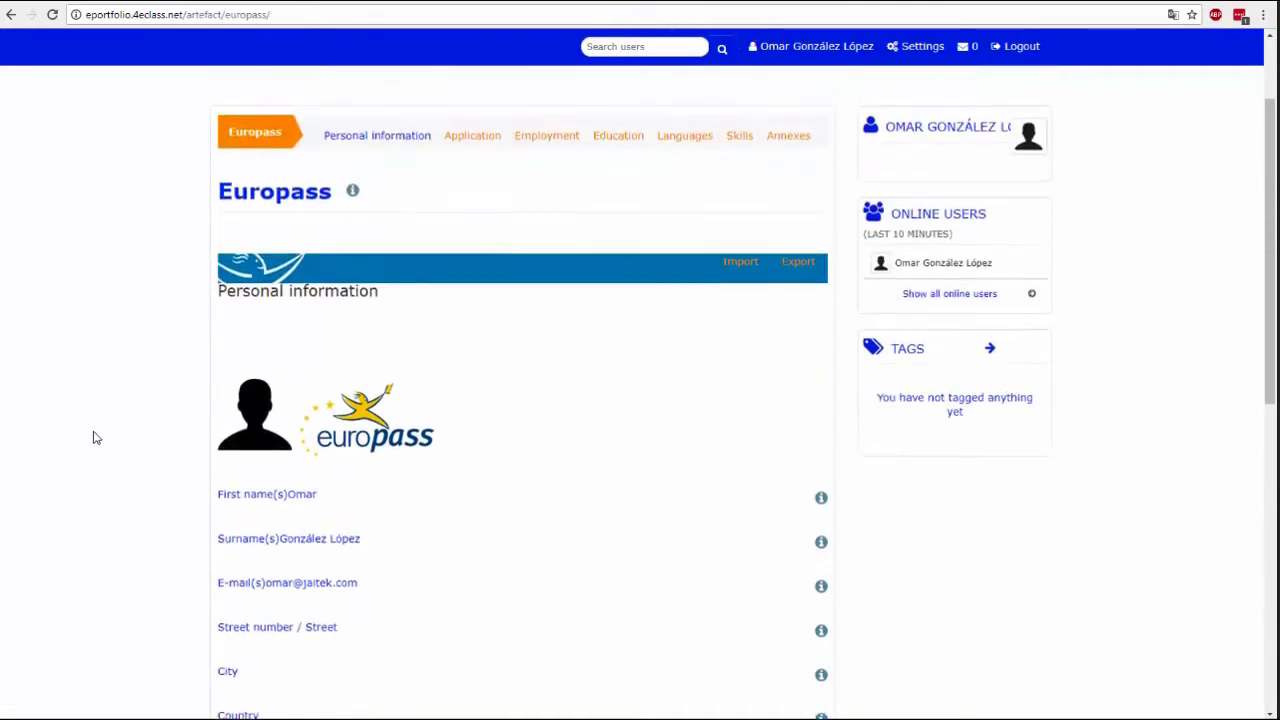
scroll(95, 437, up, 2)
scroll(95, 437, down, 2)
scroll(96, 438, down, 2)
scroll(96, 438, down, 1)
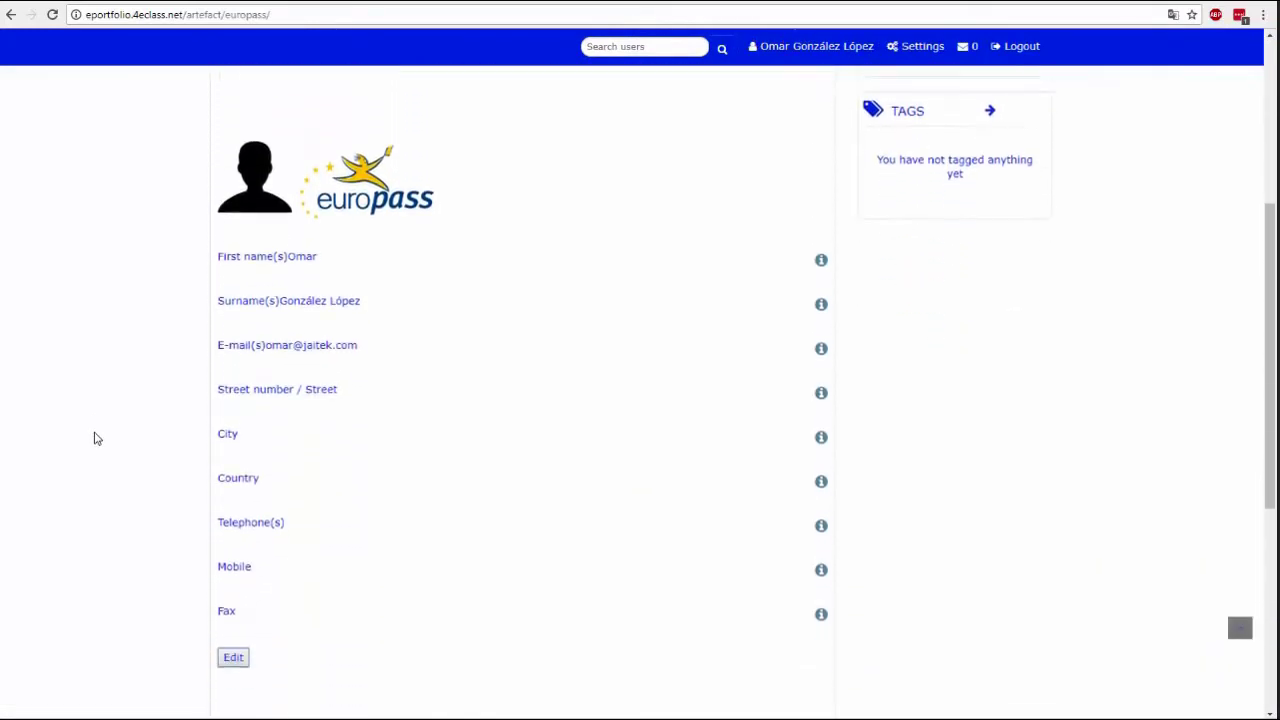
scroll(150, 437, down, 1)
scroll(157, 440, down, 1)
scroll(166, 472, down, 2)
scroll(166, 471, up, 4)
scroll(168, 474, up, 2)
scroll(174, 478, up, 1)
scroll(175, 478, up, 1)
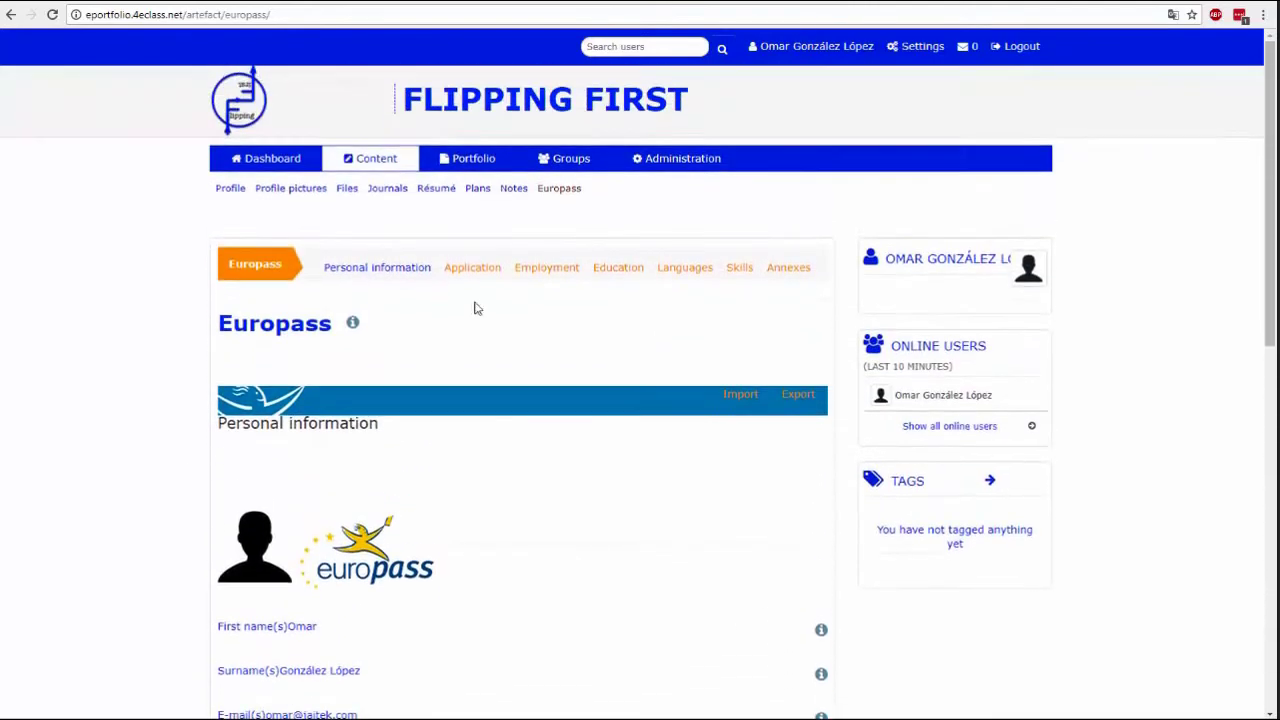
Step through the Europass Application, Employment, Education and Languages sections.
click(462, 270)
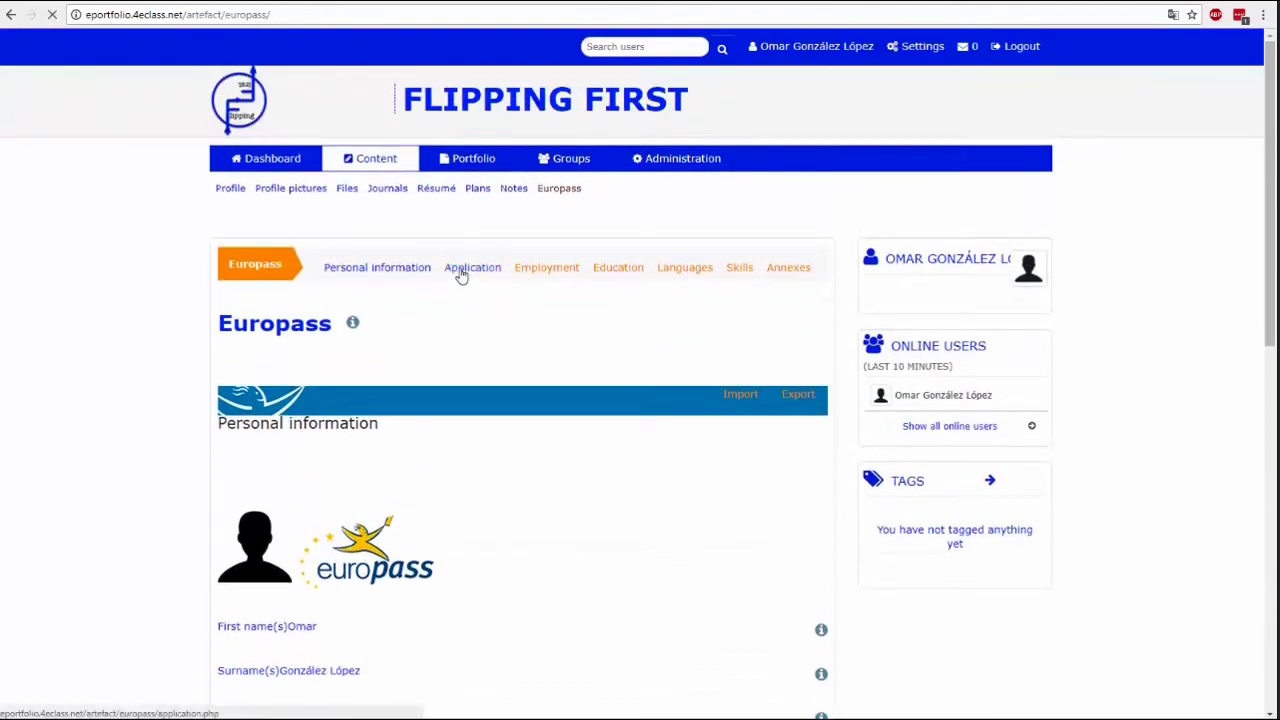
click(537, 274)
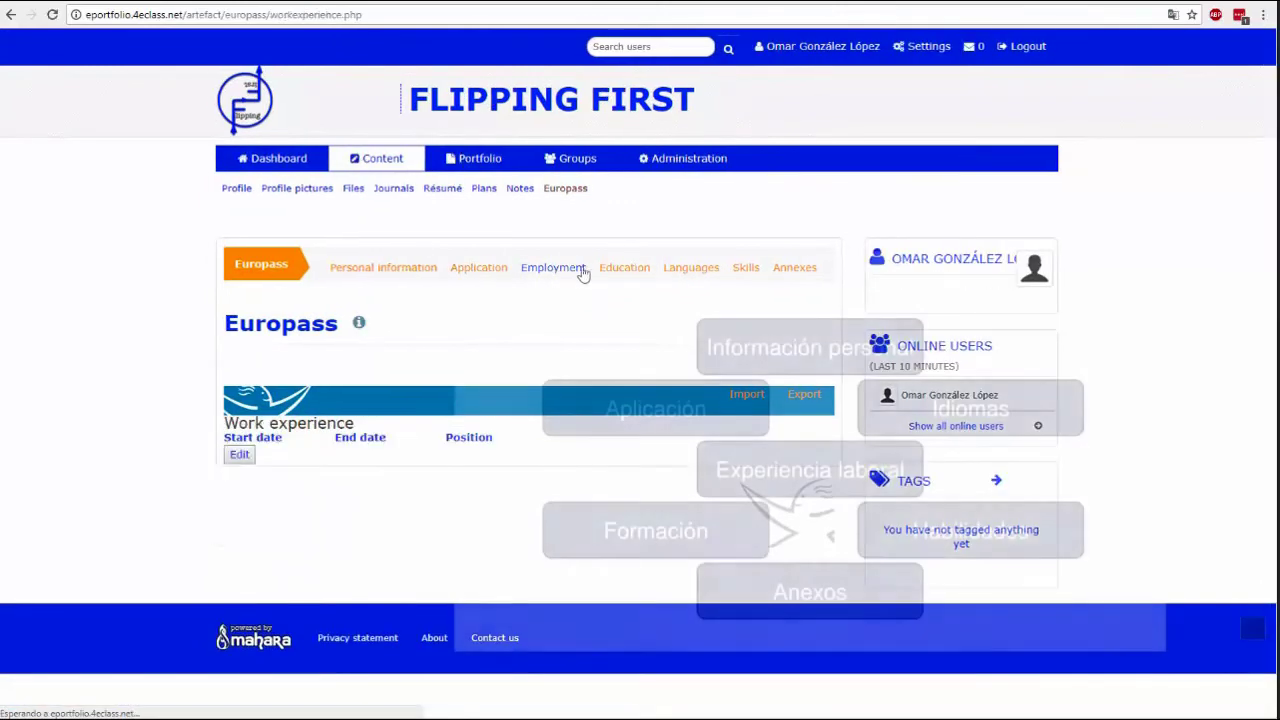
click(618, 268)
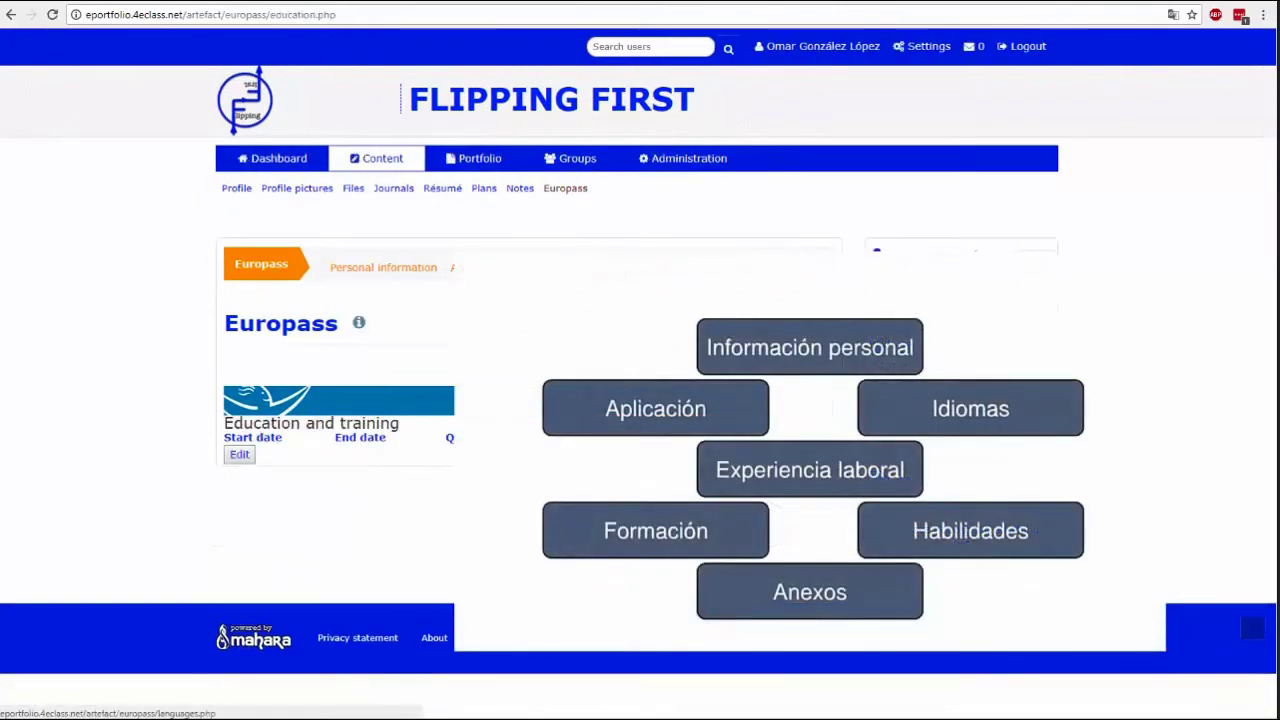
click(700, 268)
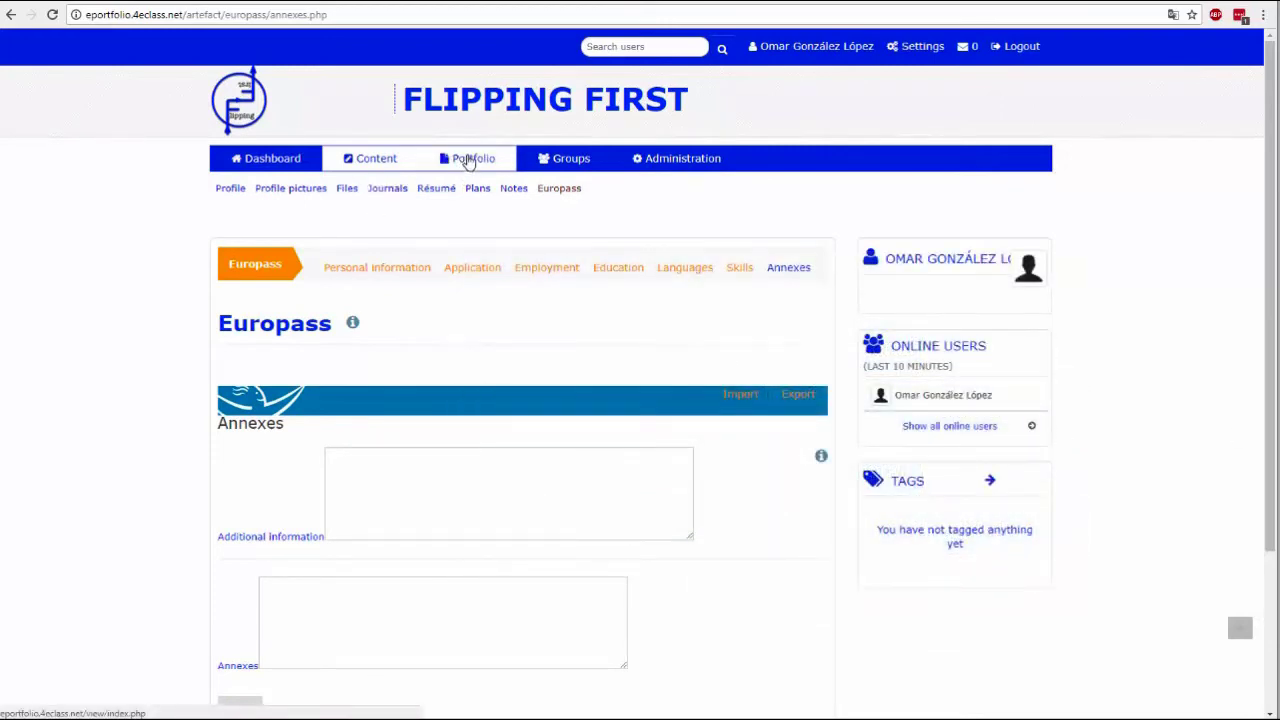
Create a page titled 'Título', description 'Descripción', tag 'etiqueta', keeping the Display name format.
click(468, 162)
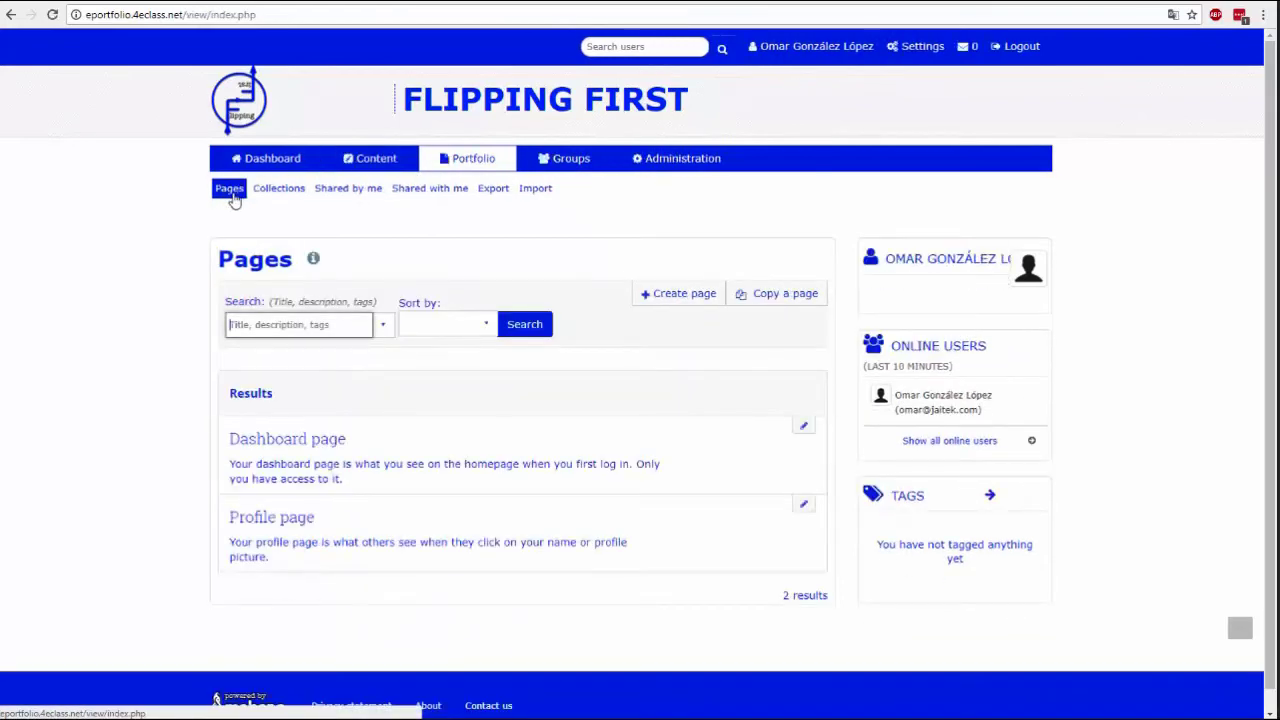
click(690, 296)
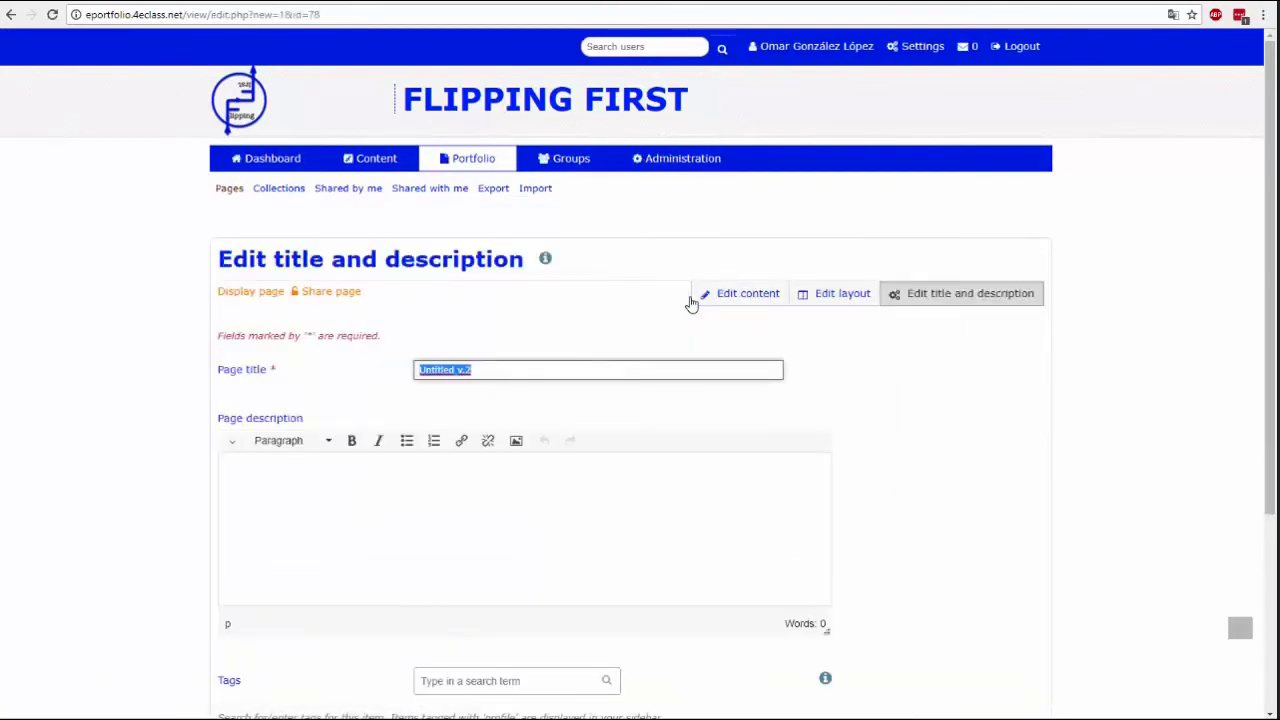
scroll(860, 355, down, 3)
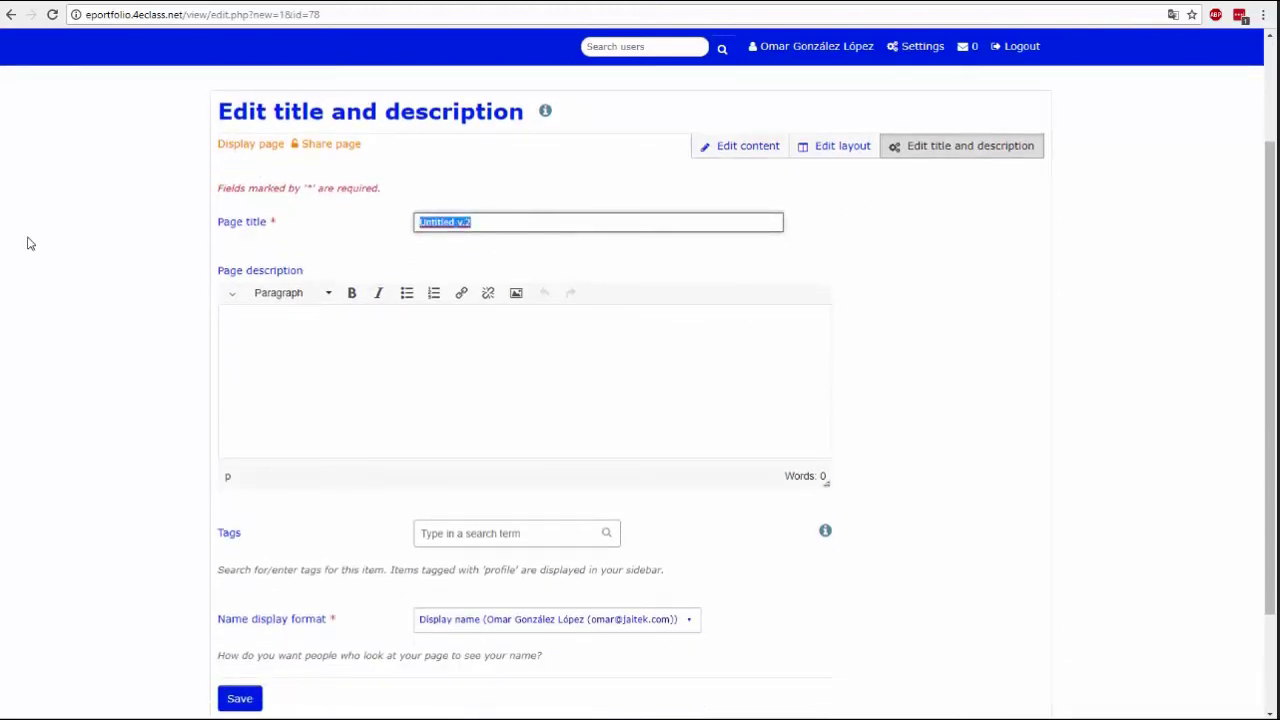
text(Titulo)
click(367, 379)
text(Descripción)
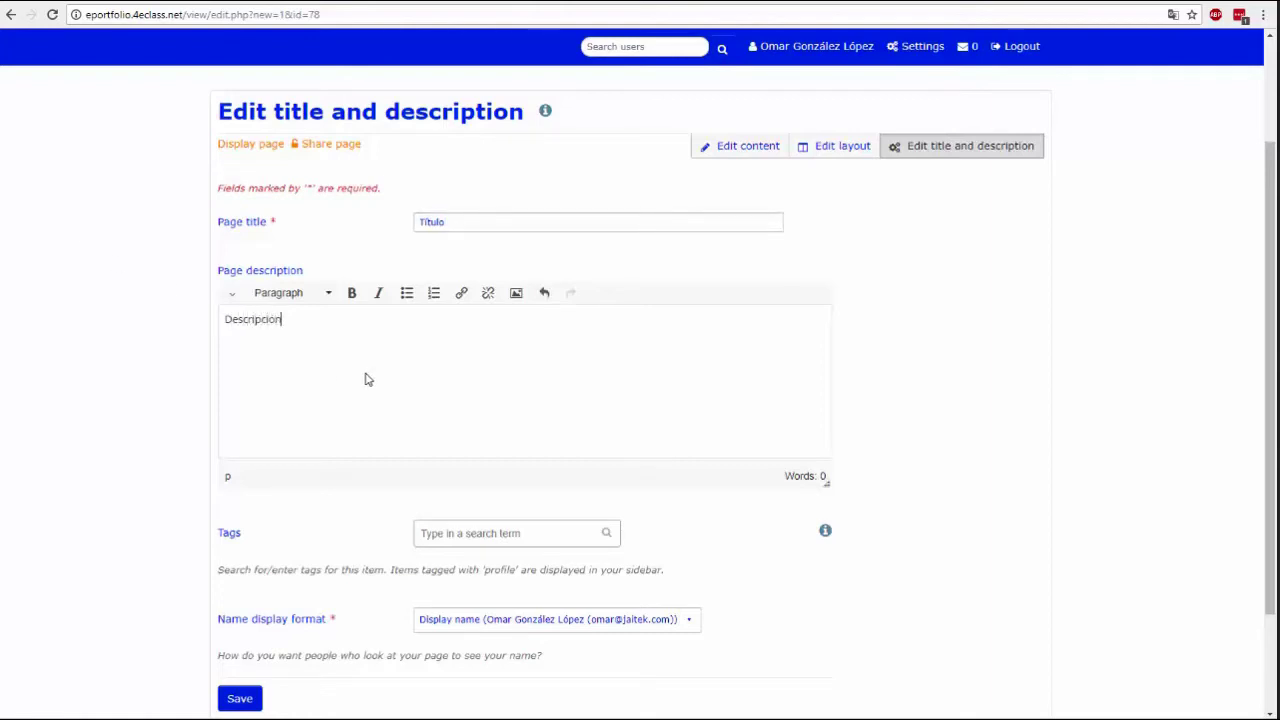
click(474, 527)
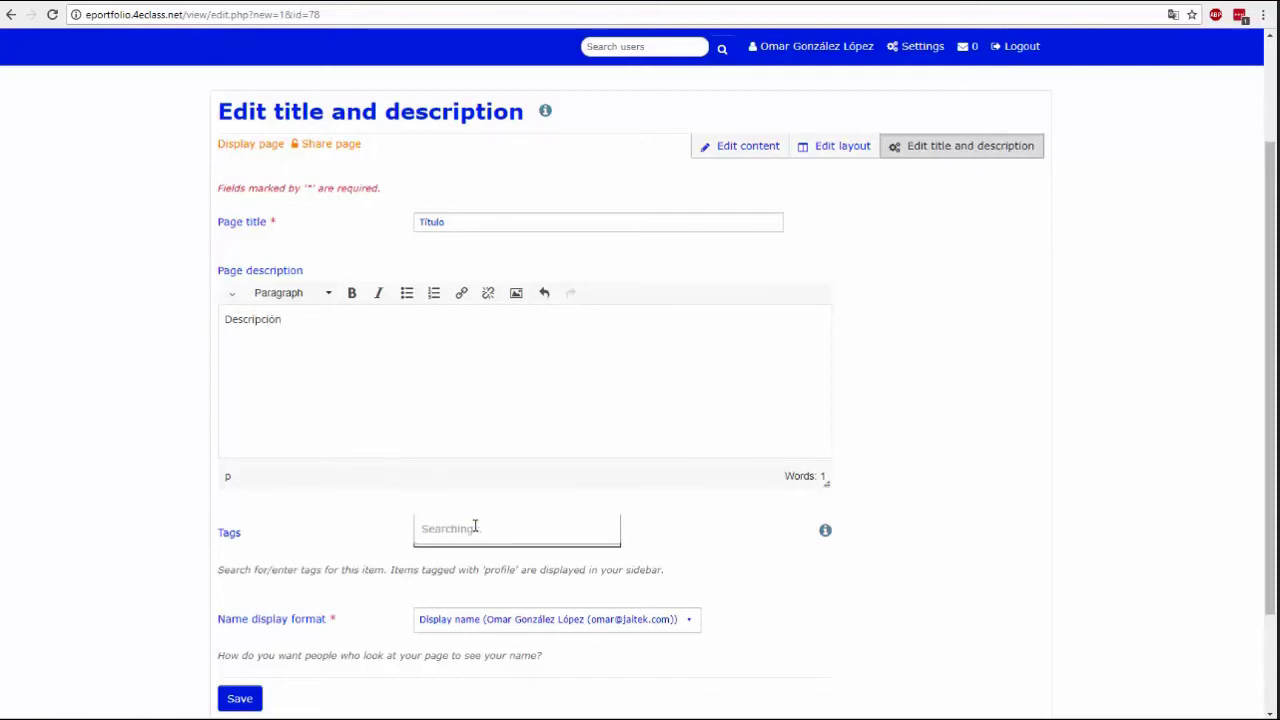
click(456, 533)
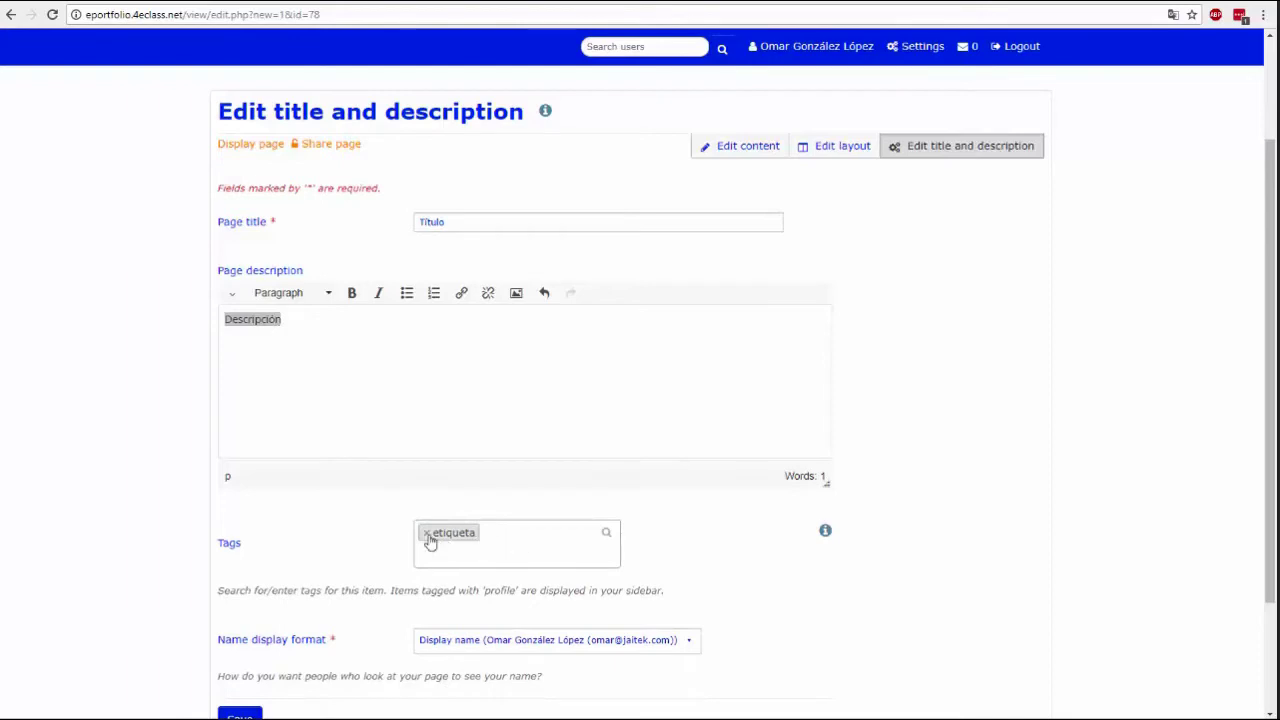
scroll(431, 586, down, 1)
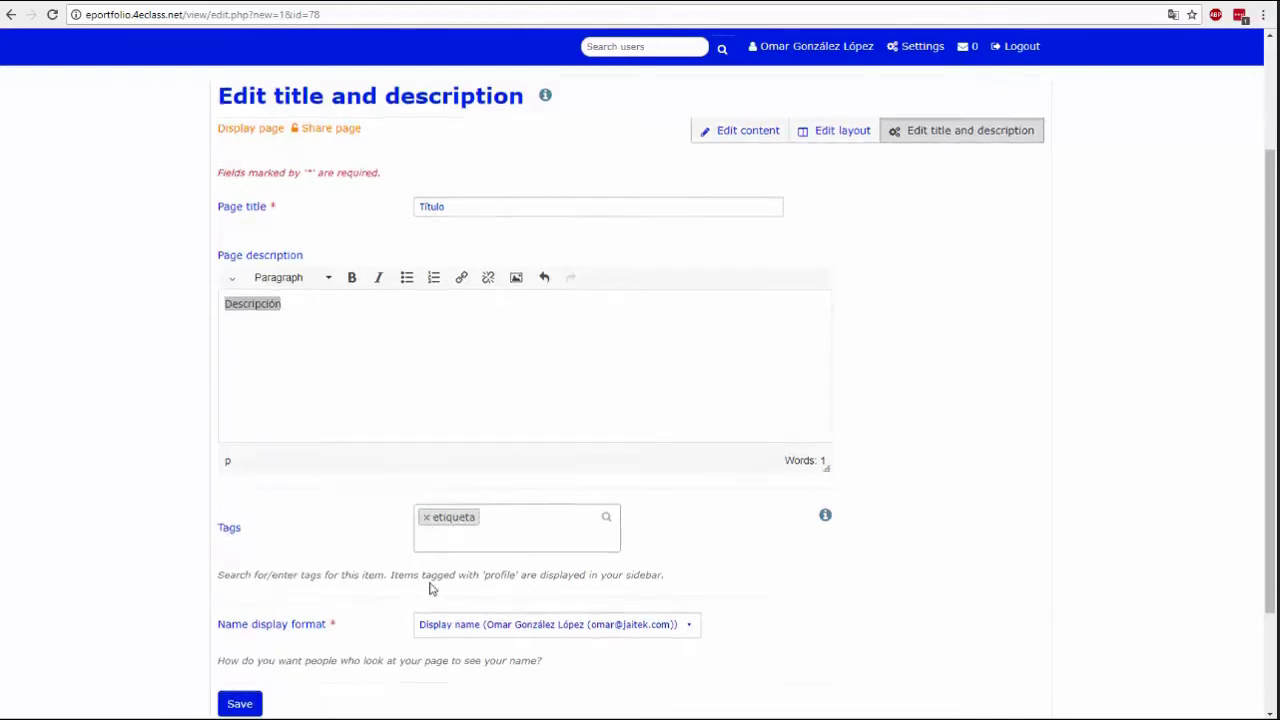
click(600, 568)
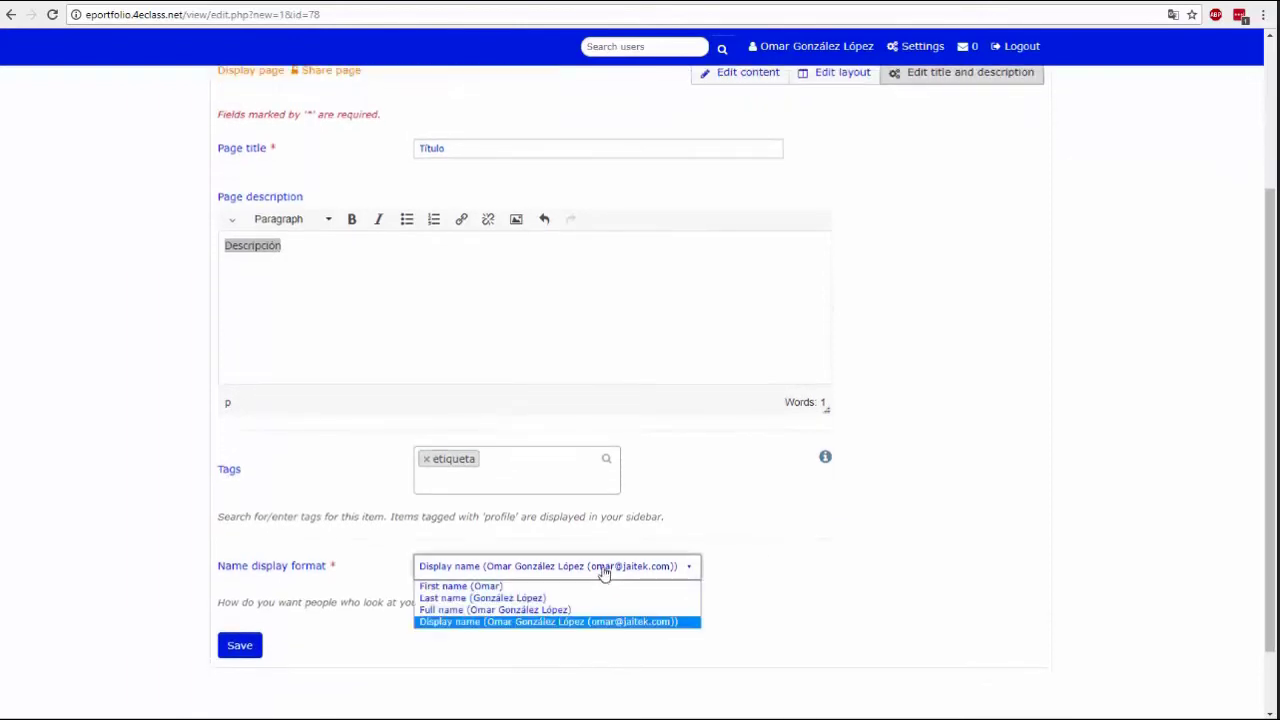
click(488, 622)
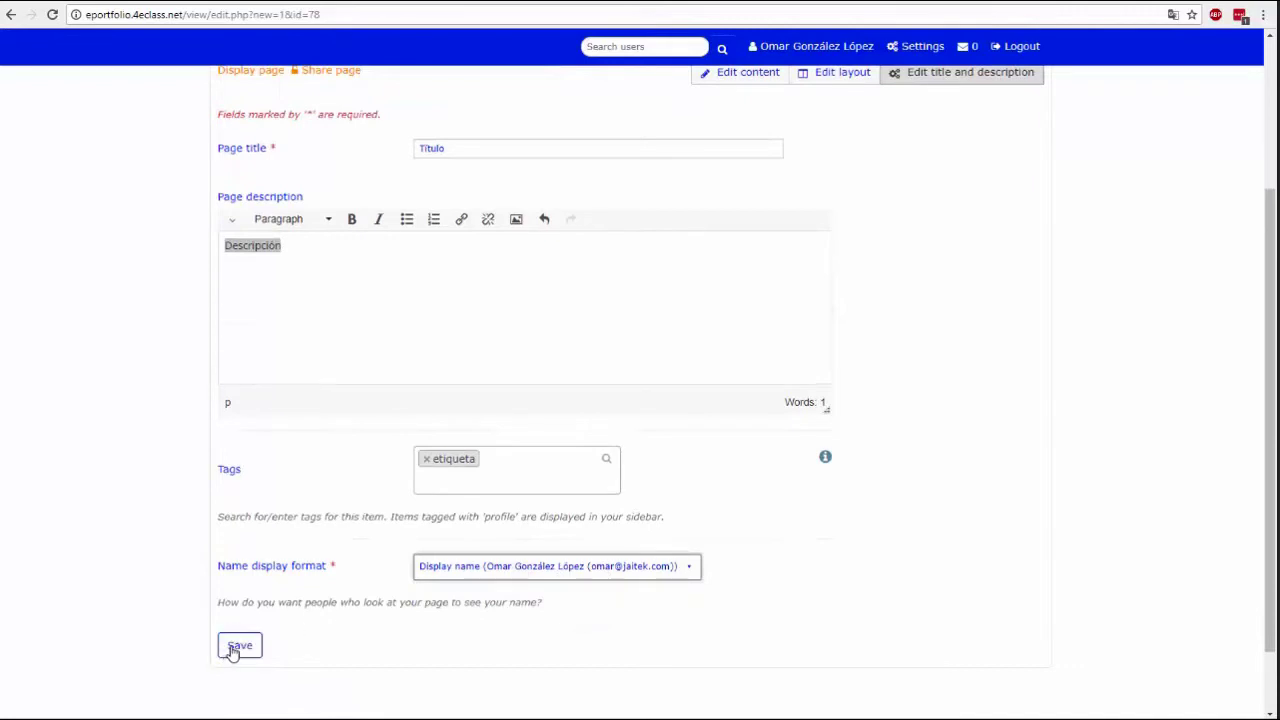
Save the page details, then apply a full-width top row over three columns layout.
click(231, 649)
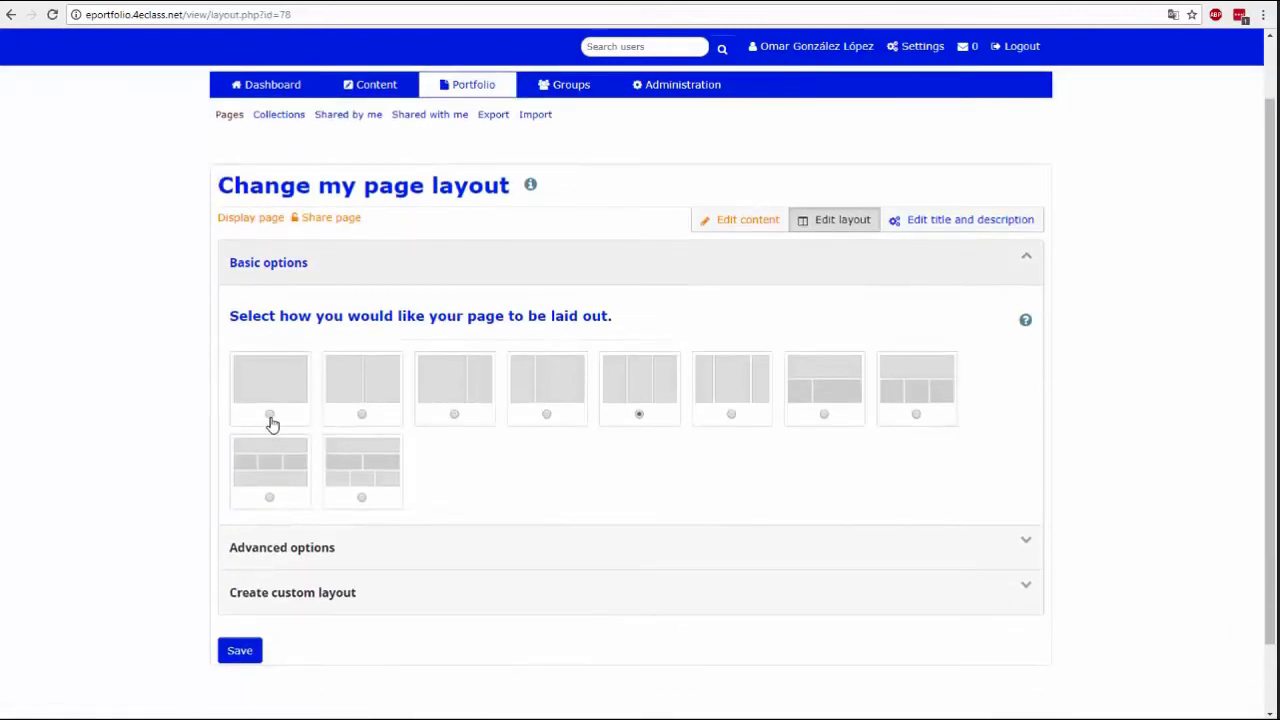
click(269, 414)
click(361, 414)
click(313, 548)
scroll(400, 500, down, 1)
scroll(476, 466, down, 2)
scroll(494, 449, down, 1)
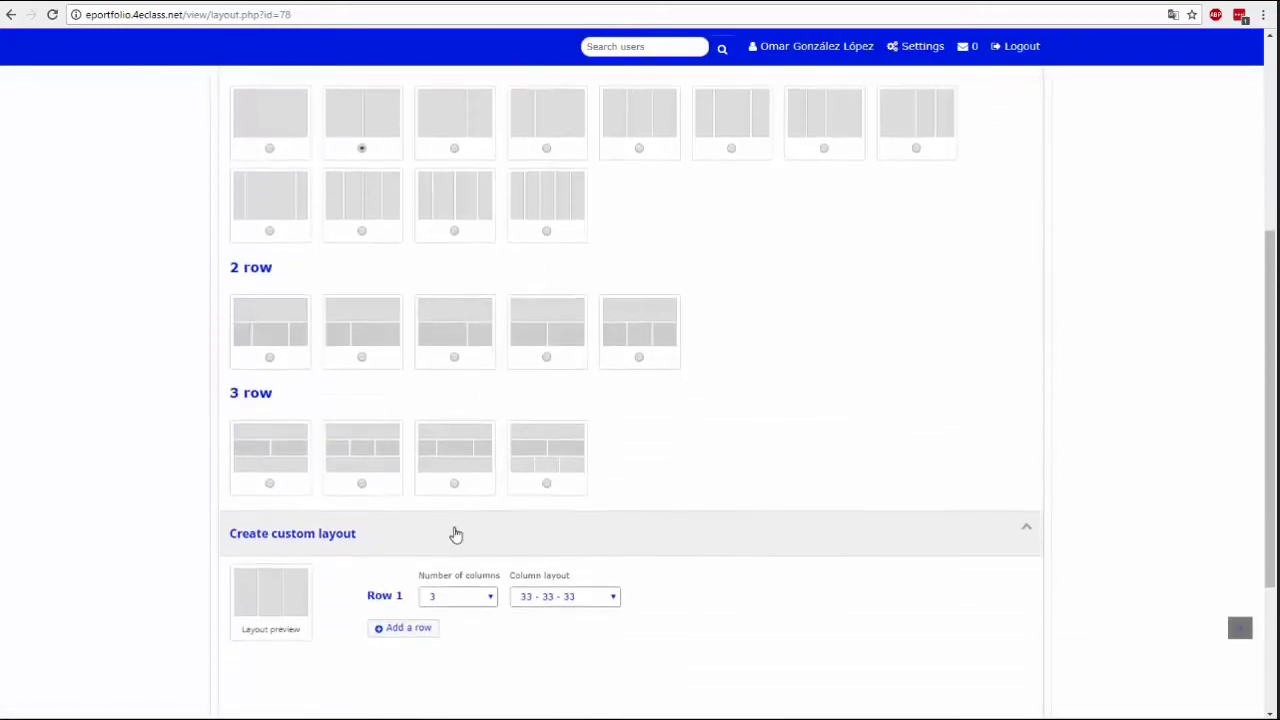
scroll(485, 457, up, 2)
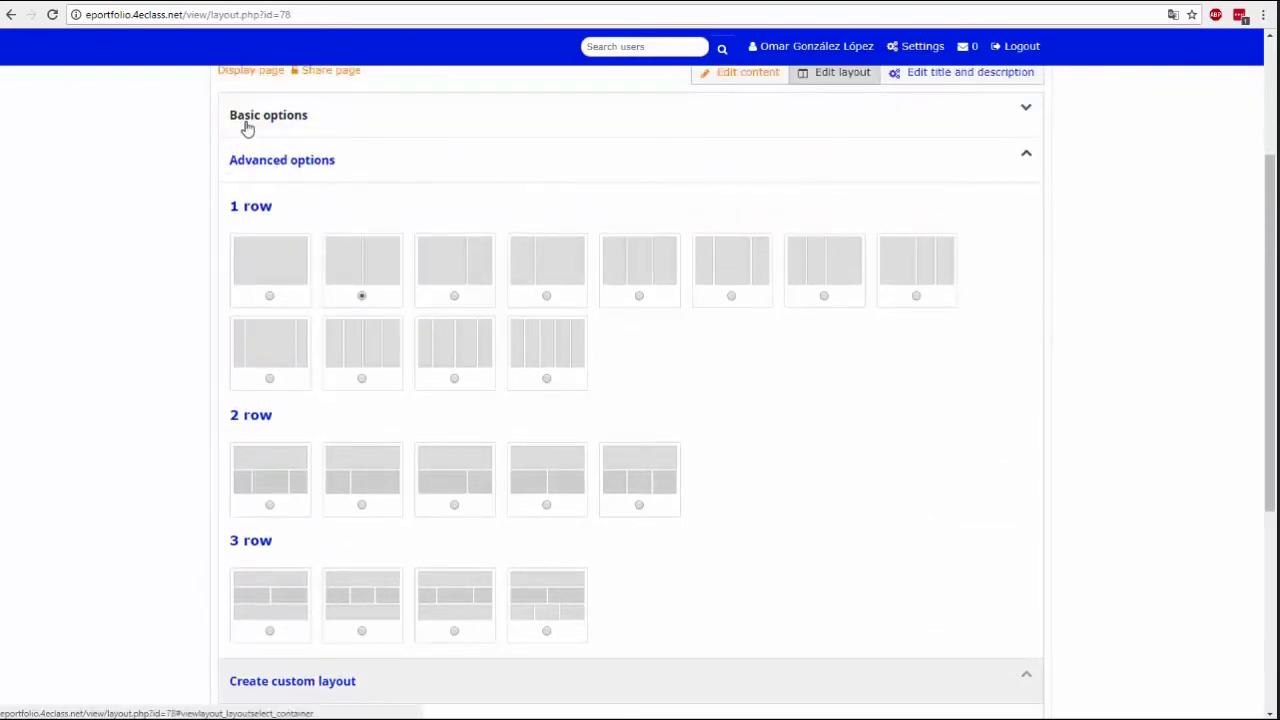
click(247, 128)
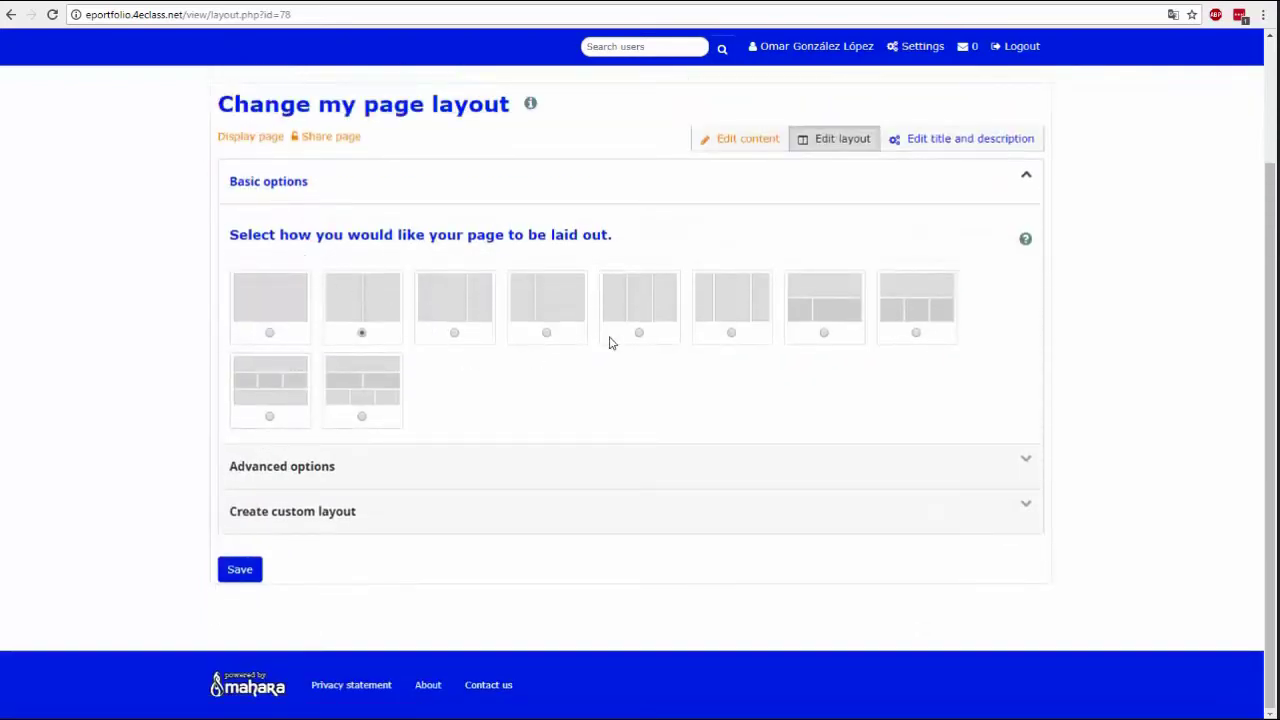
click(916, 334)
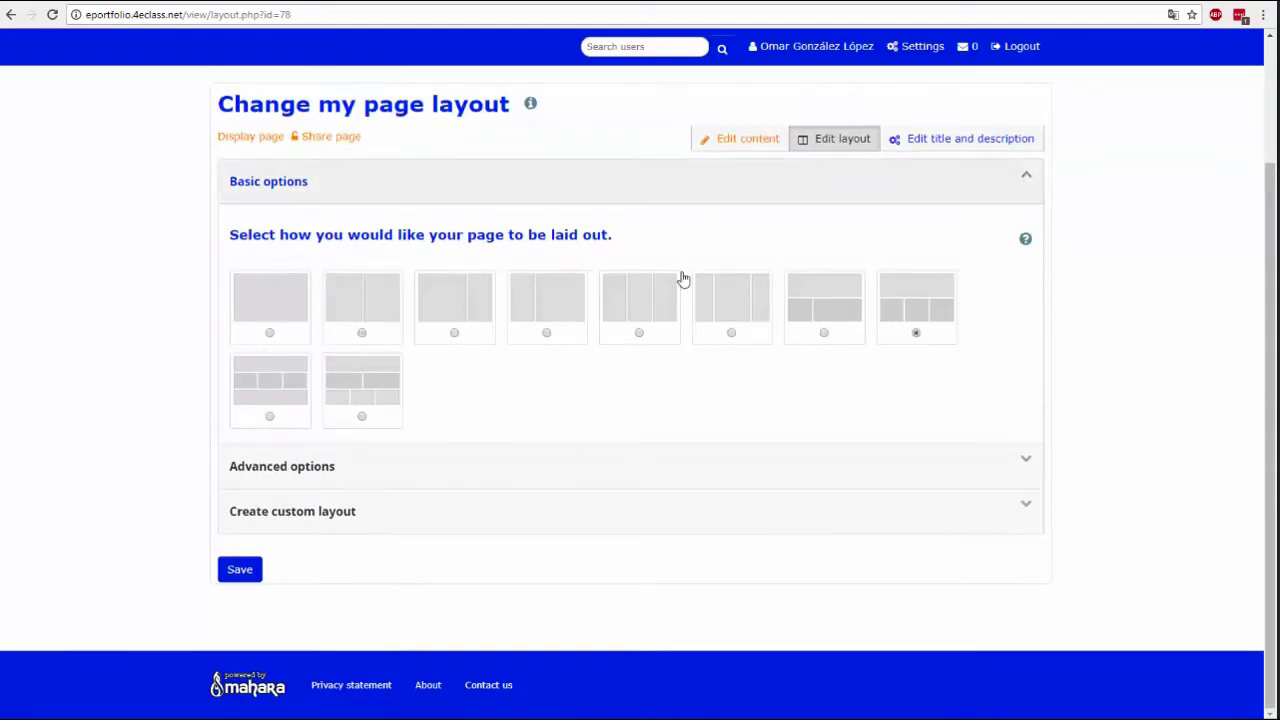
click(239, 569)
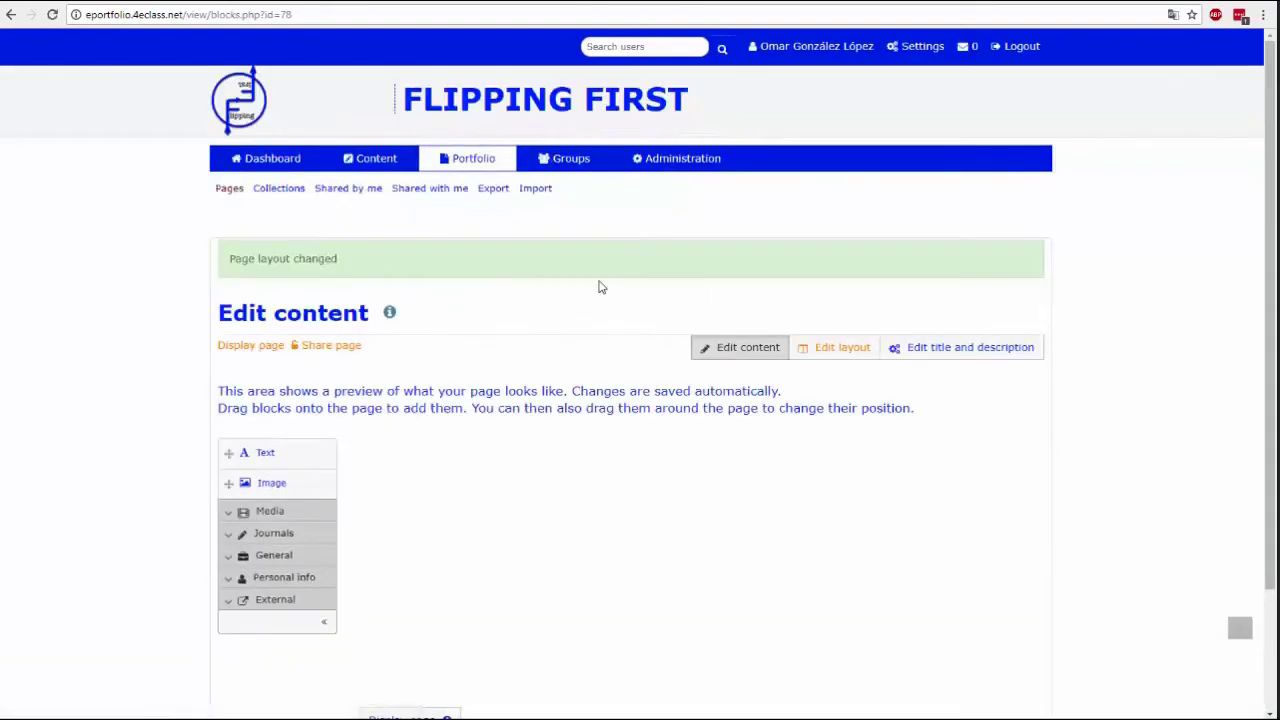
Expand the Media blocks, add a PDF block, then delete it again.
scroll(614, 520, down, 3)
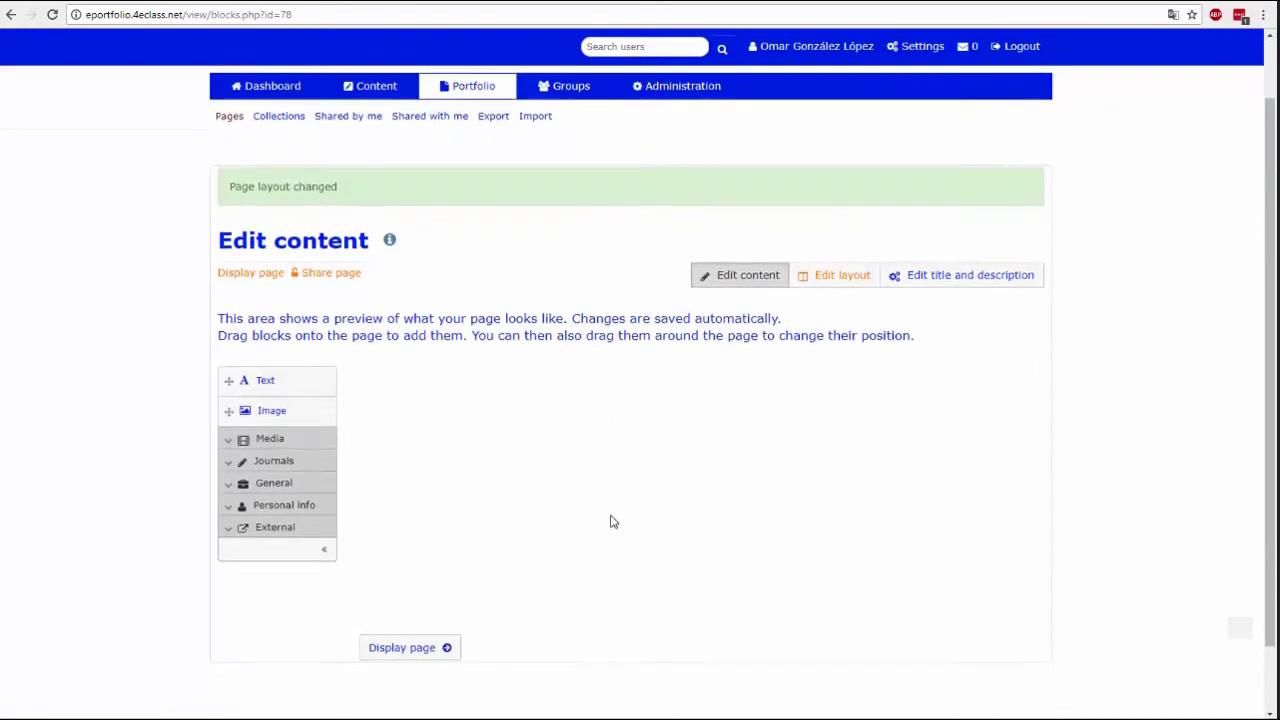
click(231, 366)
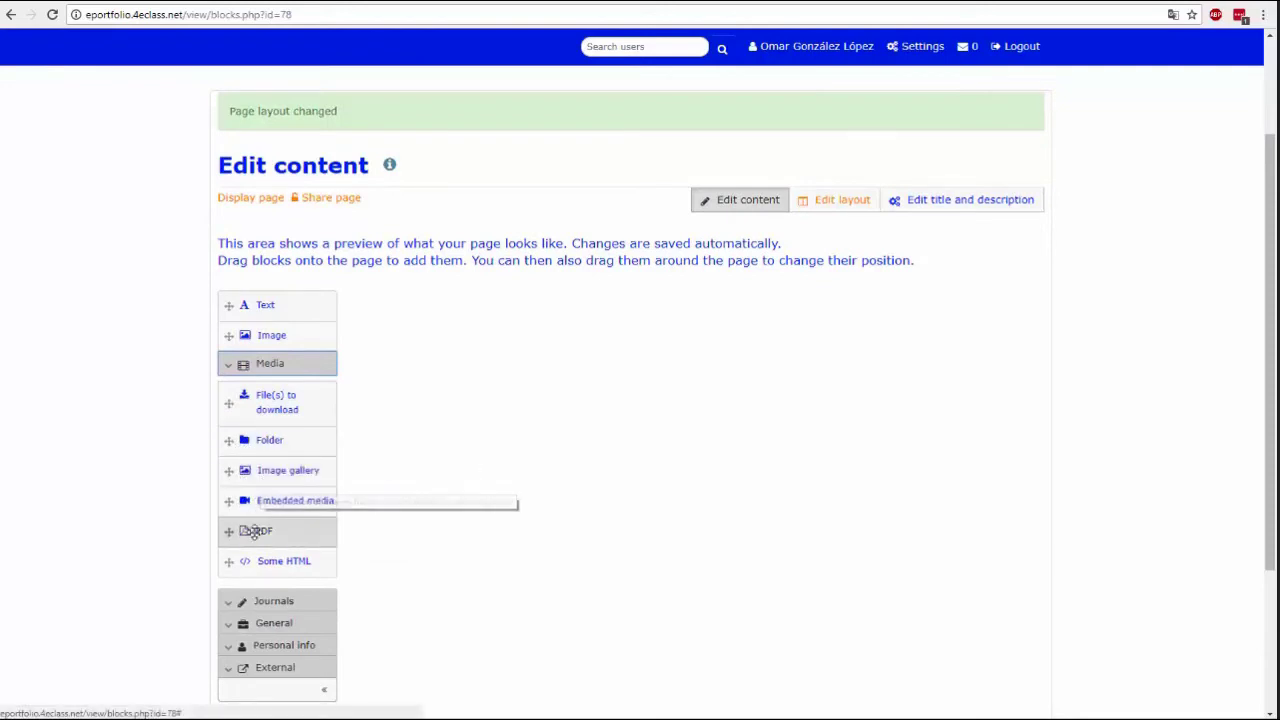
drag(258, 534, 460, 323)
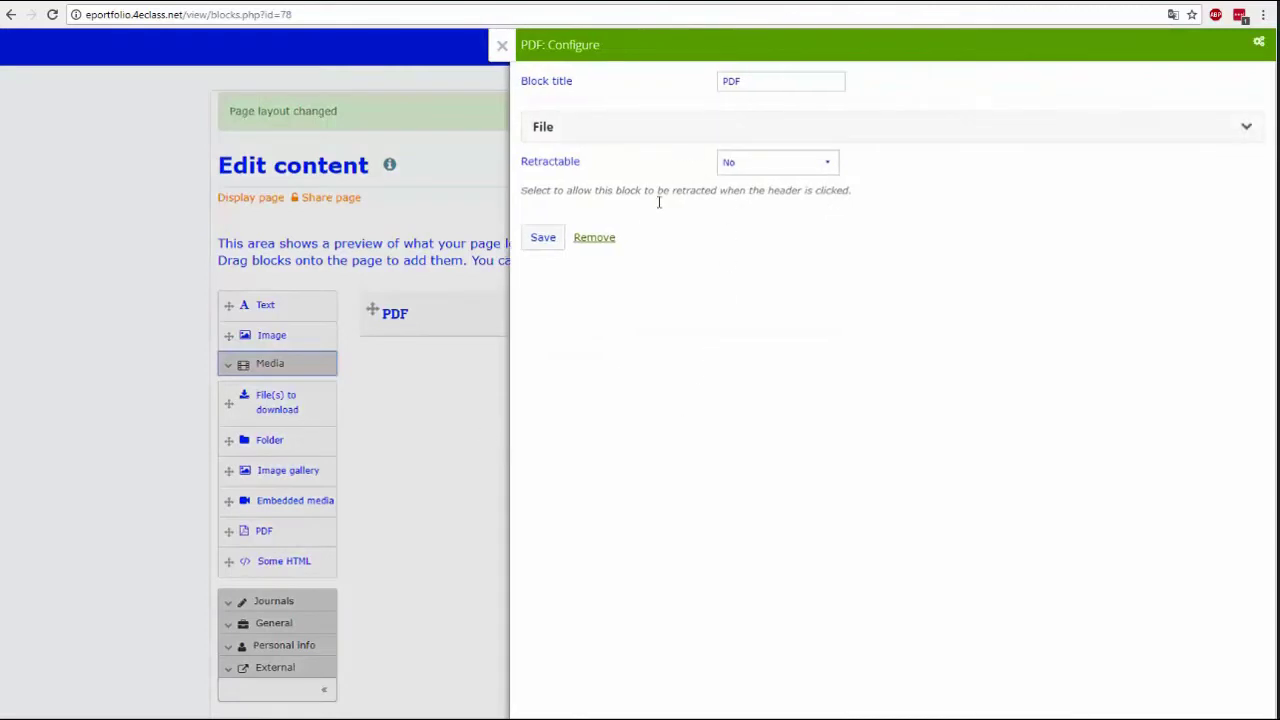
click(503, 48)
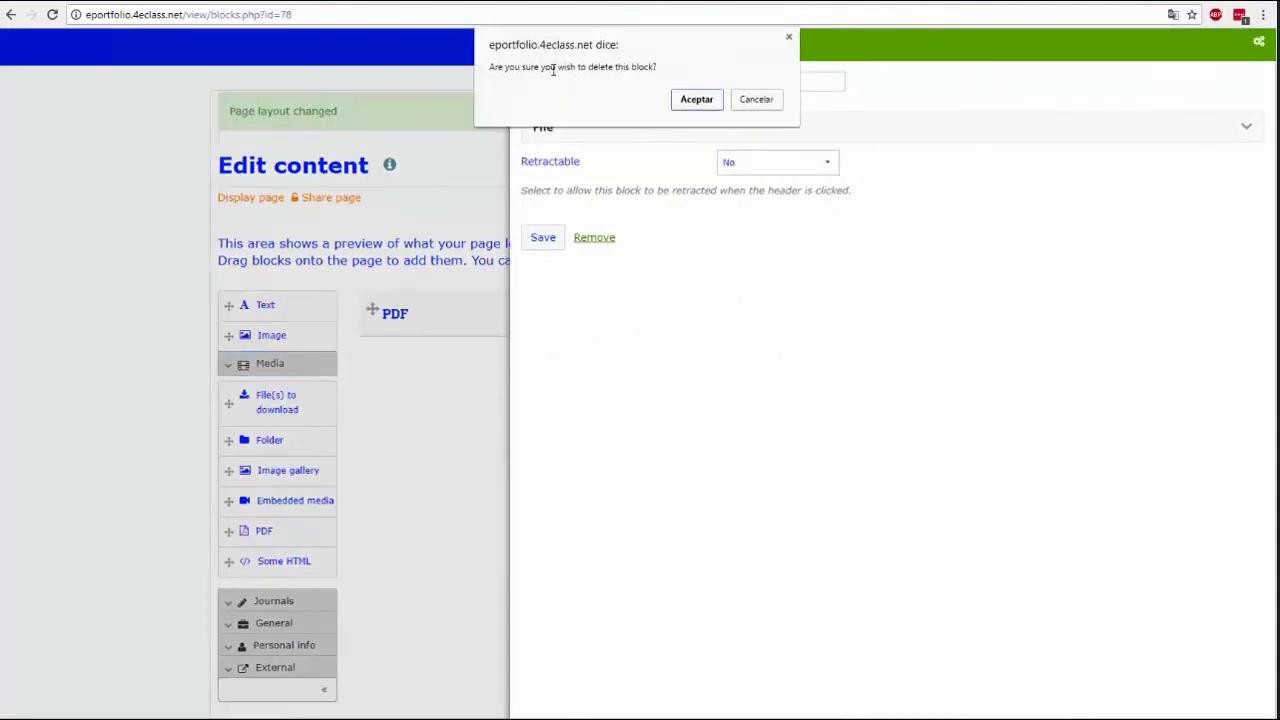
click(698, 100)
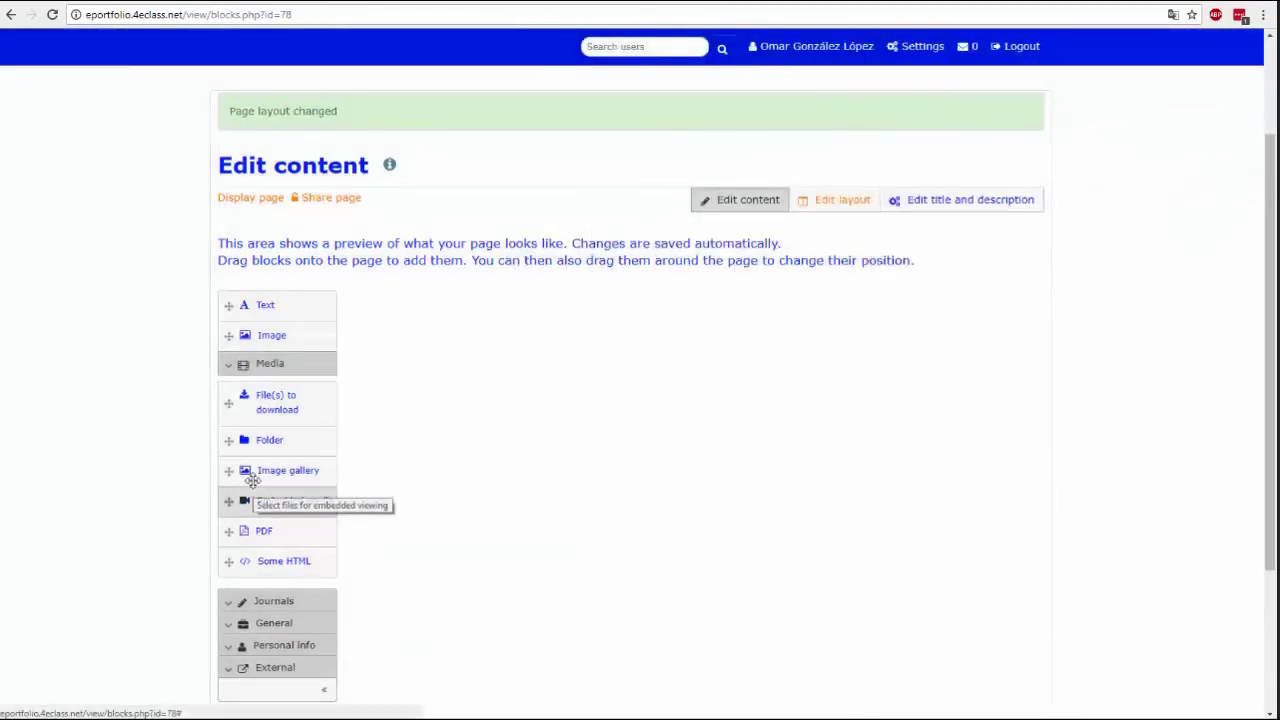
Add an Image block showing an uploaded black silhouette profile picture.
click(230, 332)
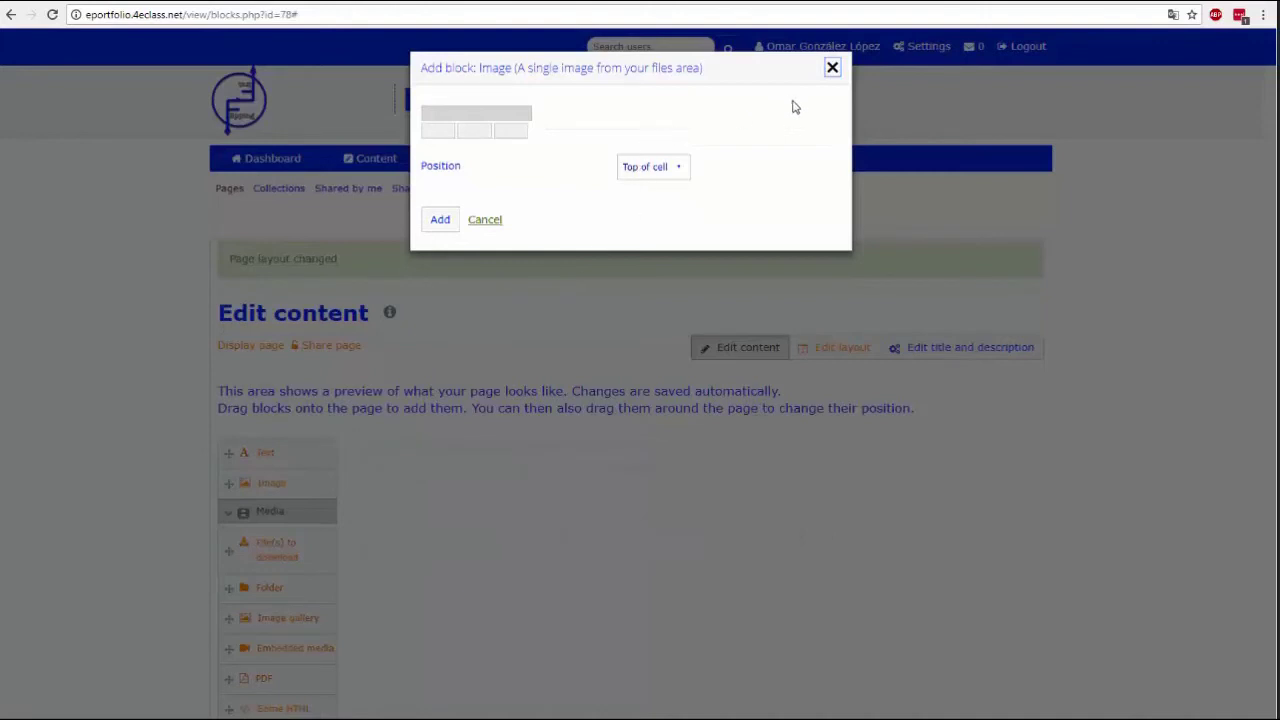
click(832, 68)
drag(262, 483, 478, 539)
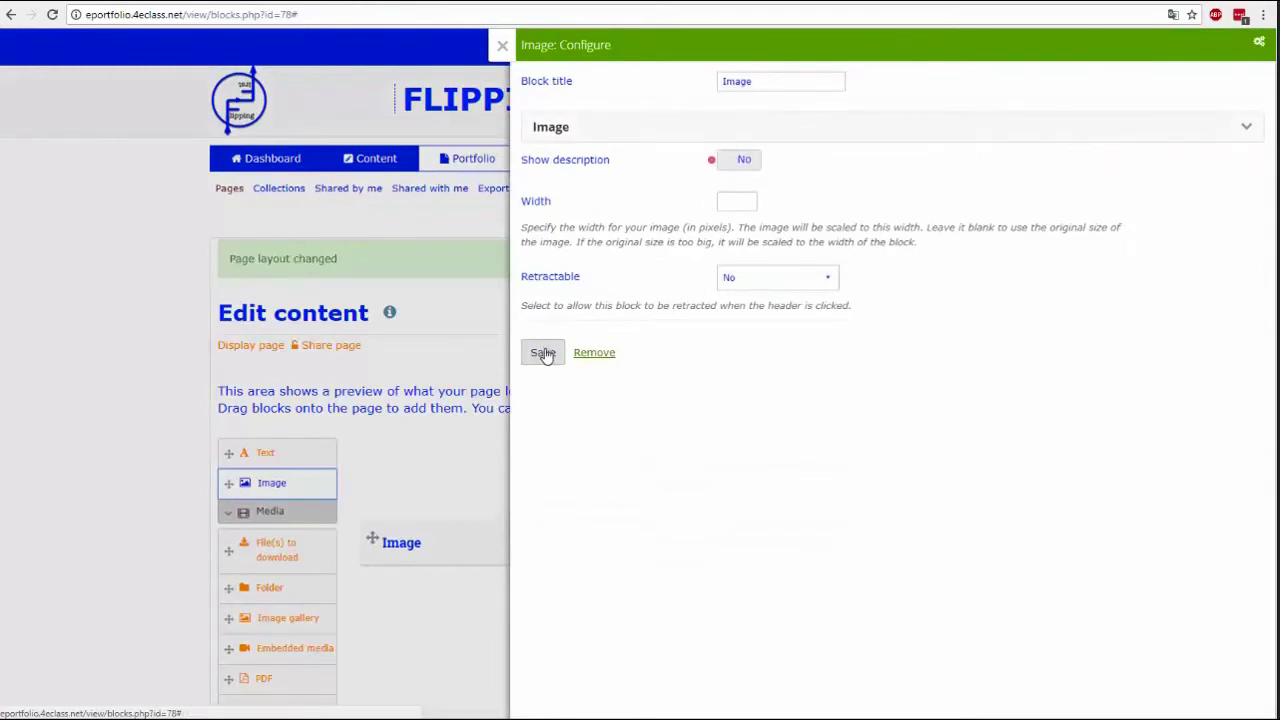
click(1155, 128)
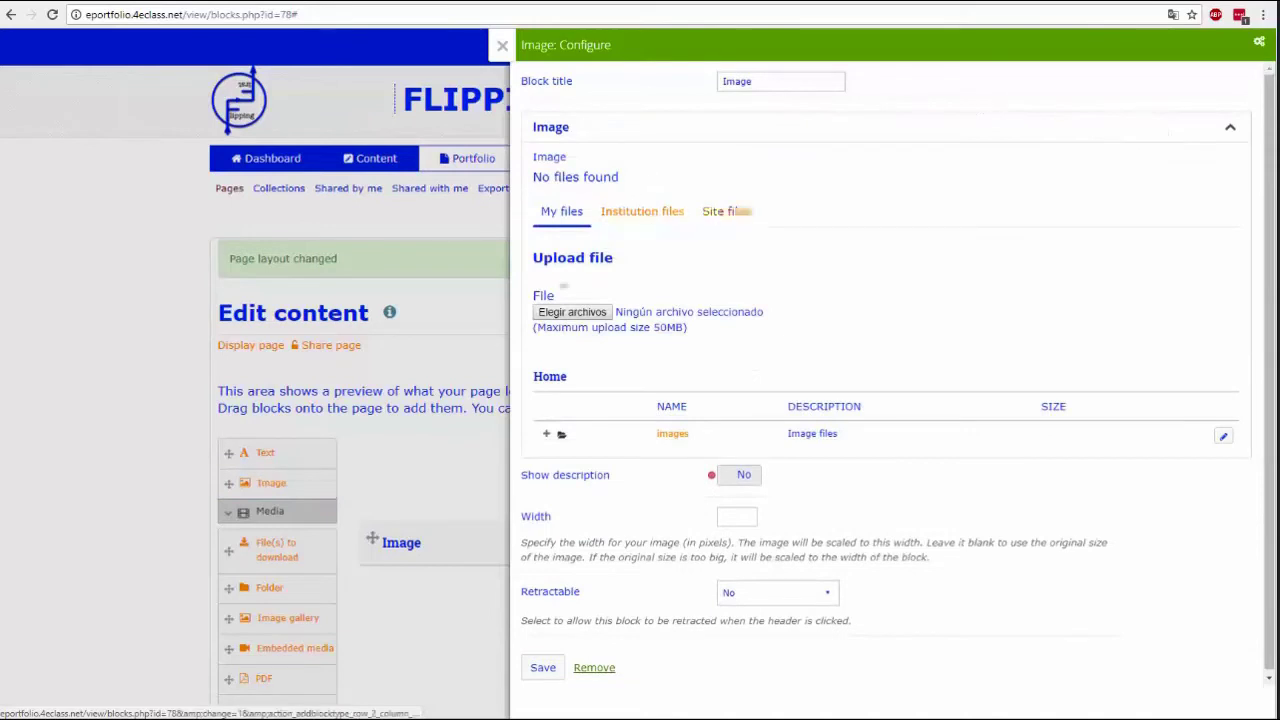
click(724, 212)
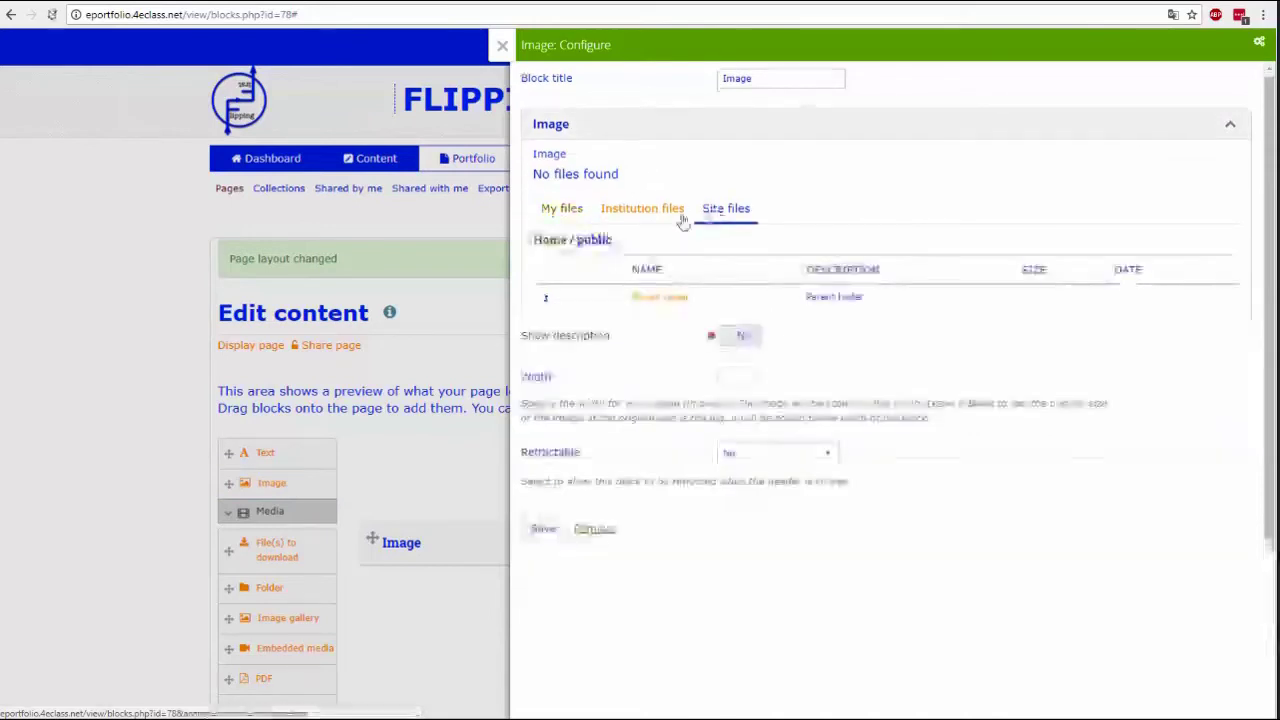
click(560, 212)
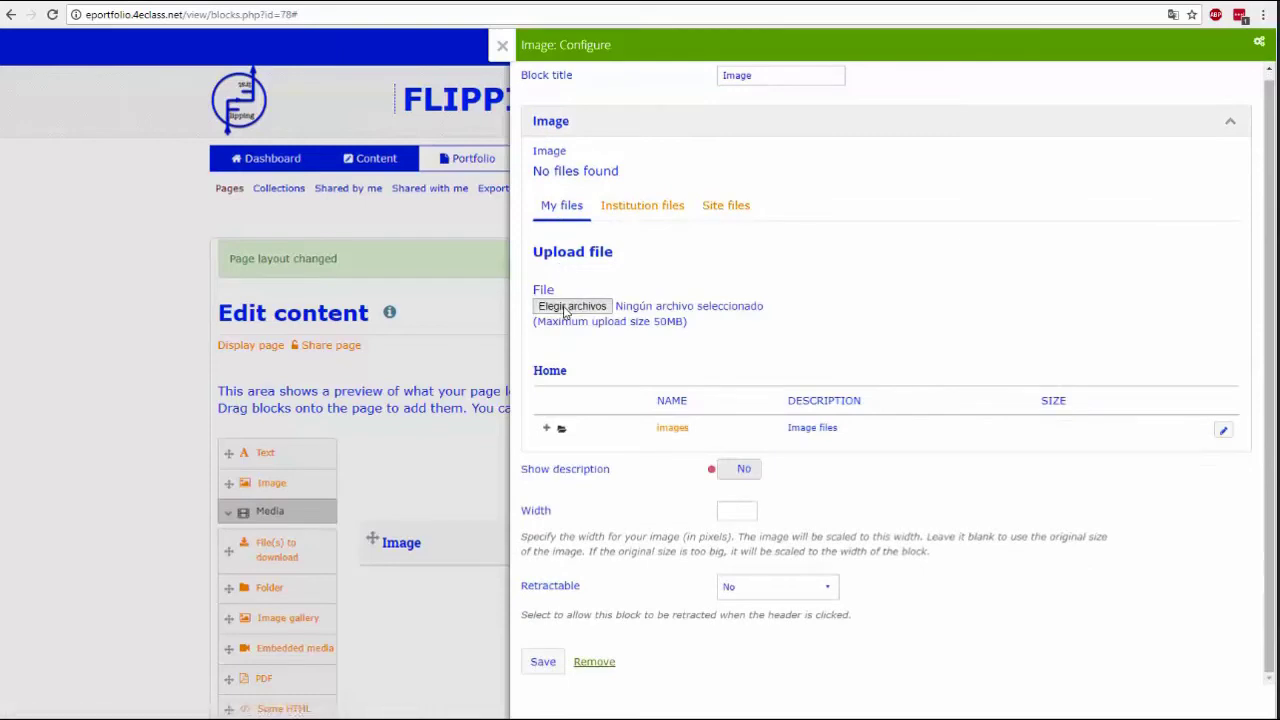
click(568, 308)
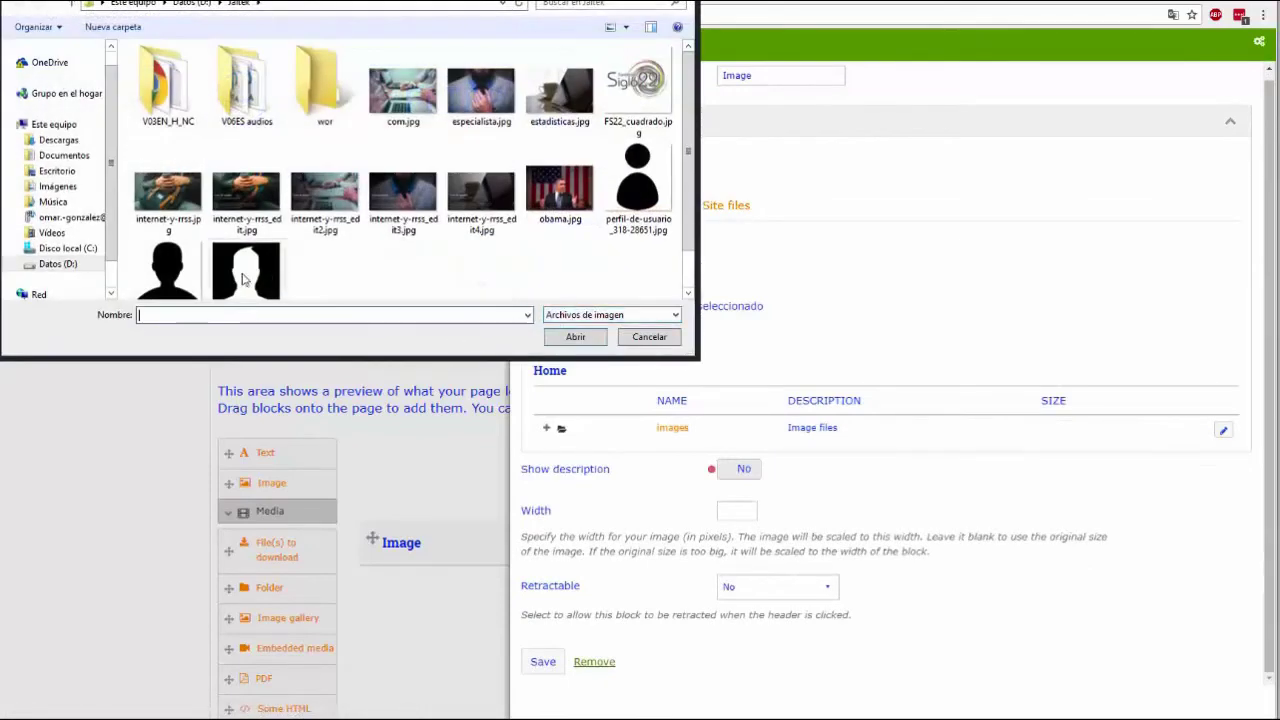
click(249, 265)
click(576, 338)
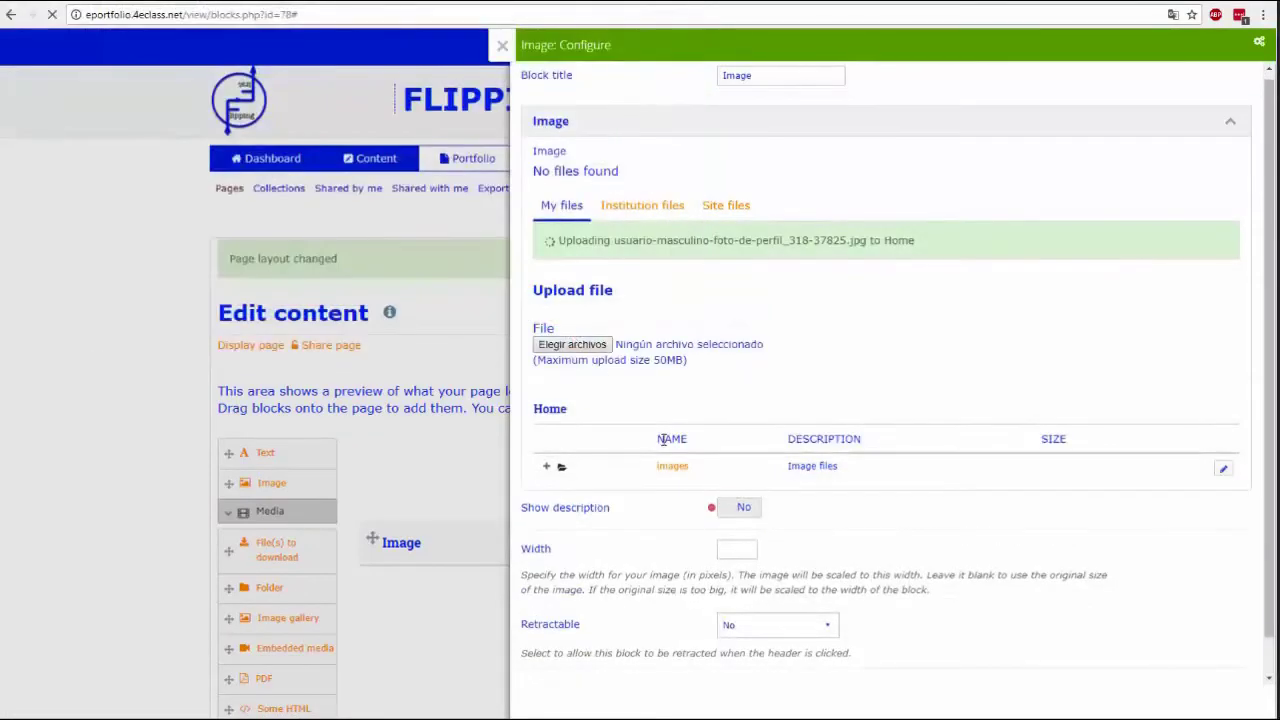
click(552, 352)
Add a Text block titled 'Título del texto' containing 'Texto de prueba' above the image.
scroll(600, 400, down, 2)
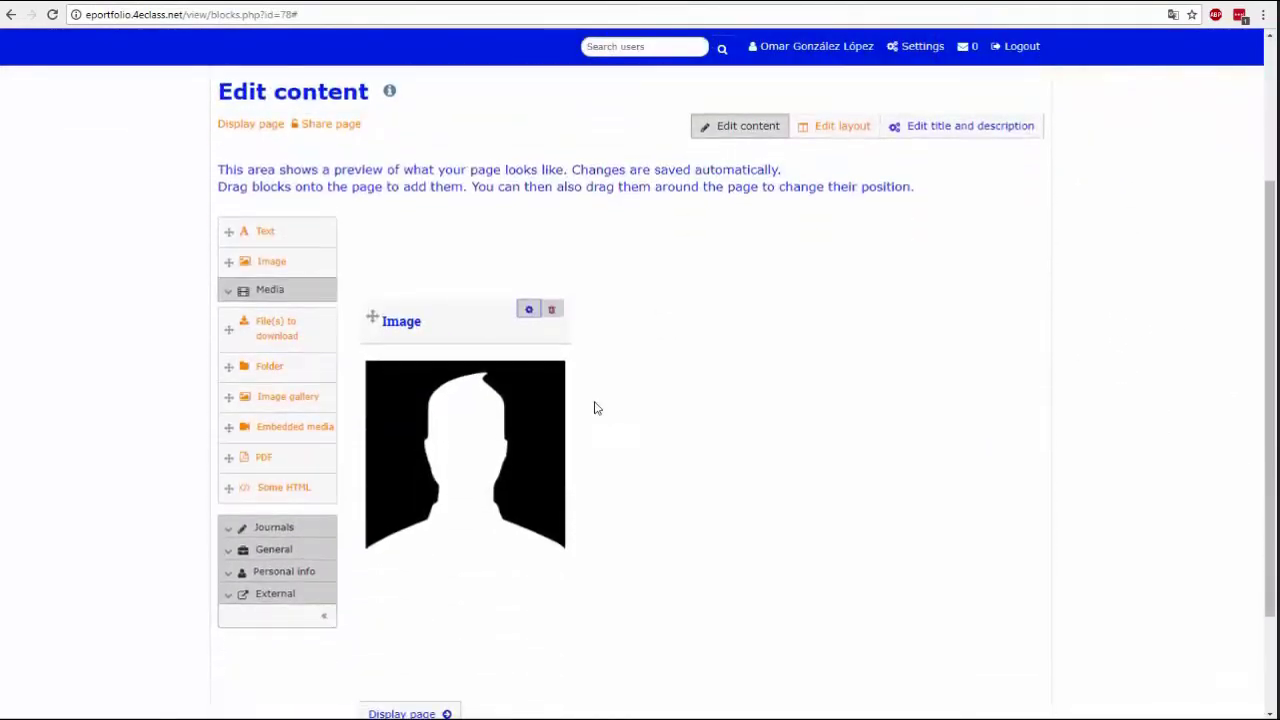
click(238, 232)
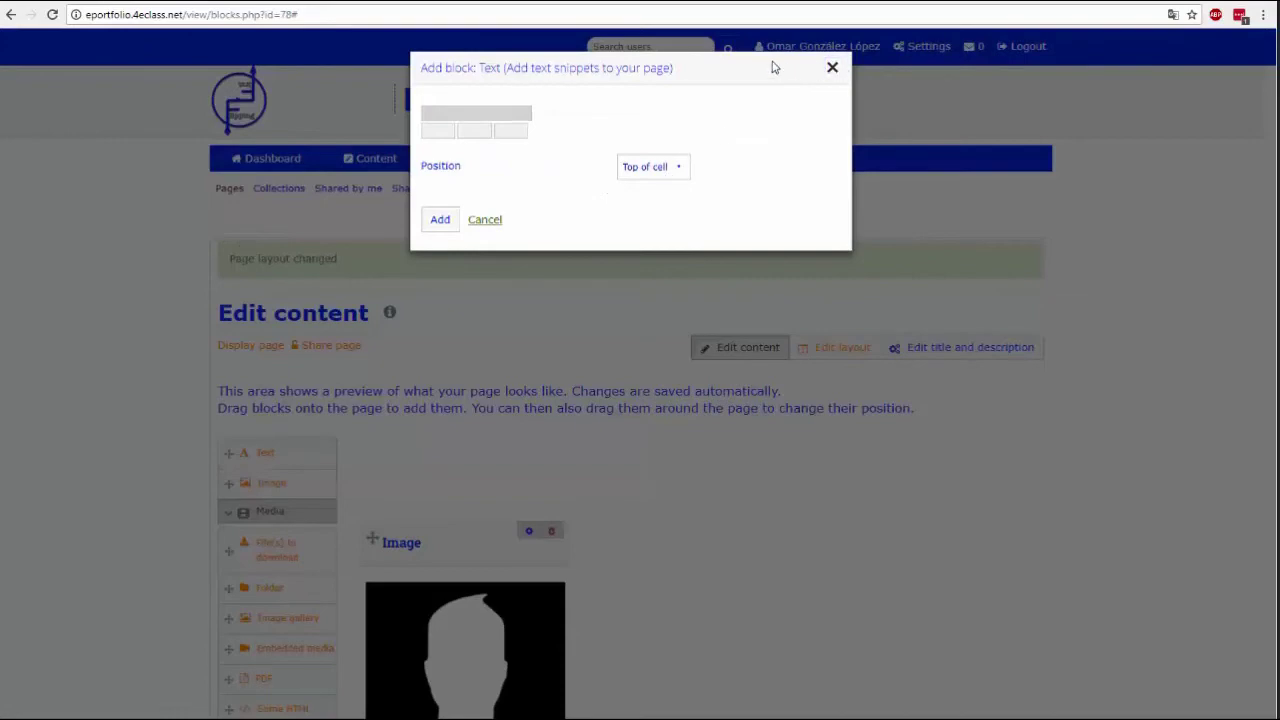
click(440, 219)
text(Texto de prueba)
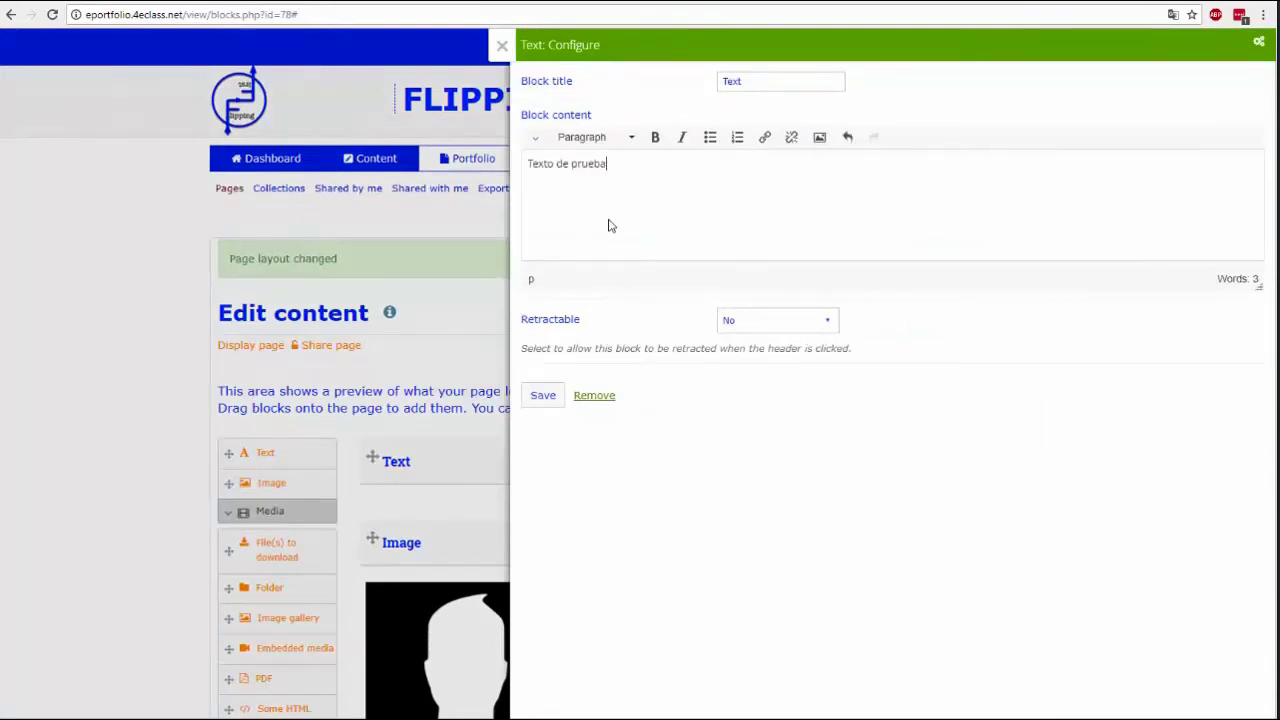
click(553, 86)
text(Tiot)
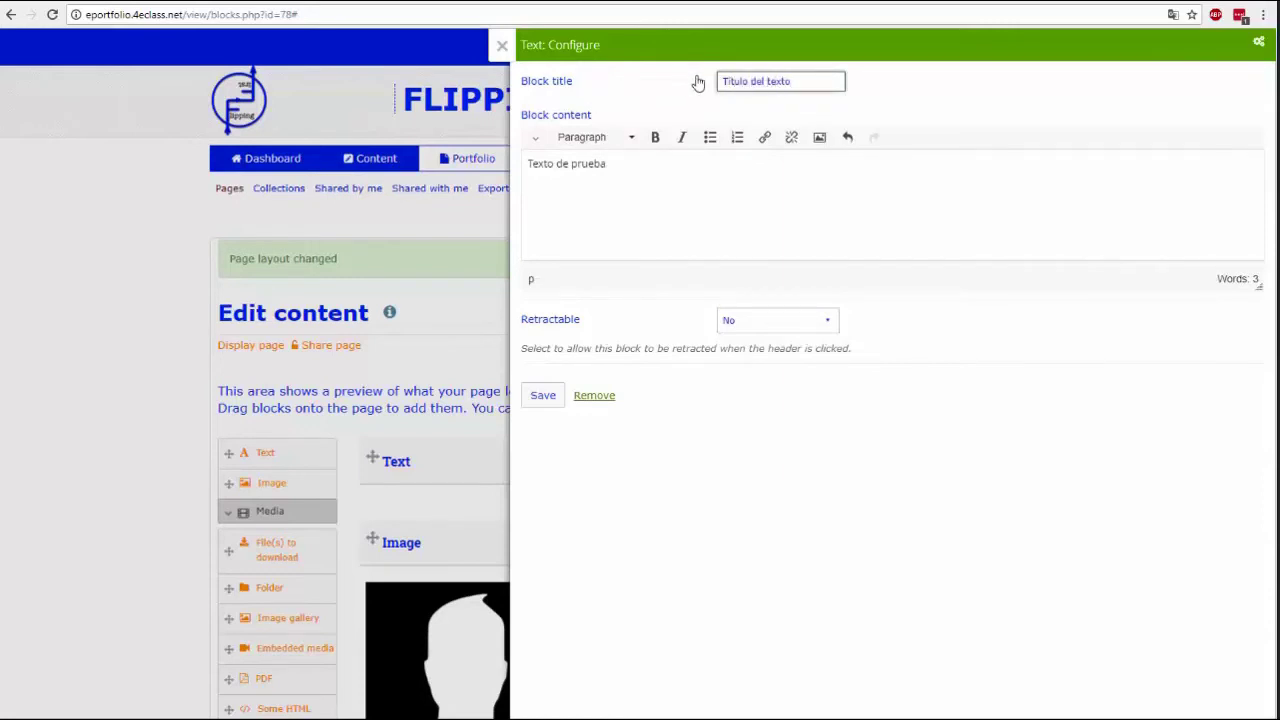
click(546, 409)
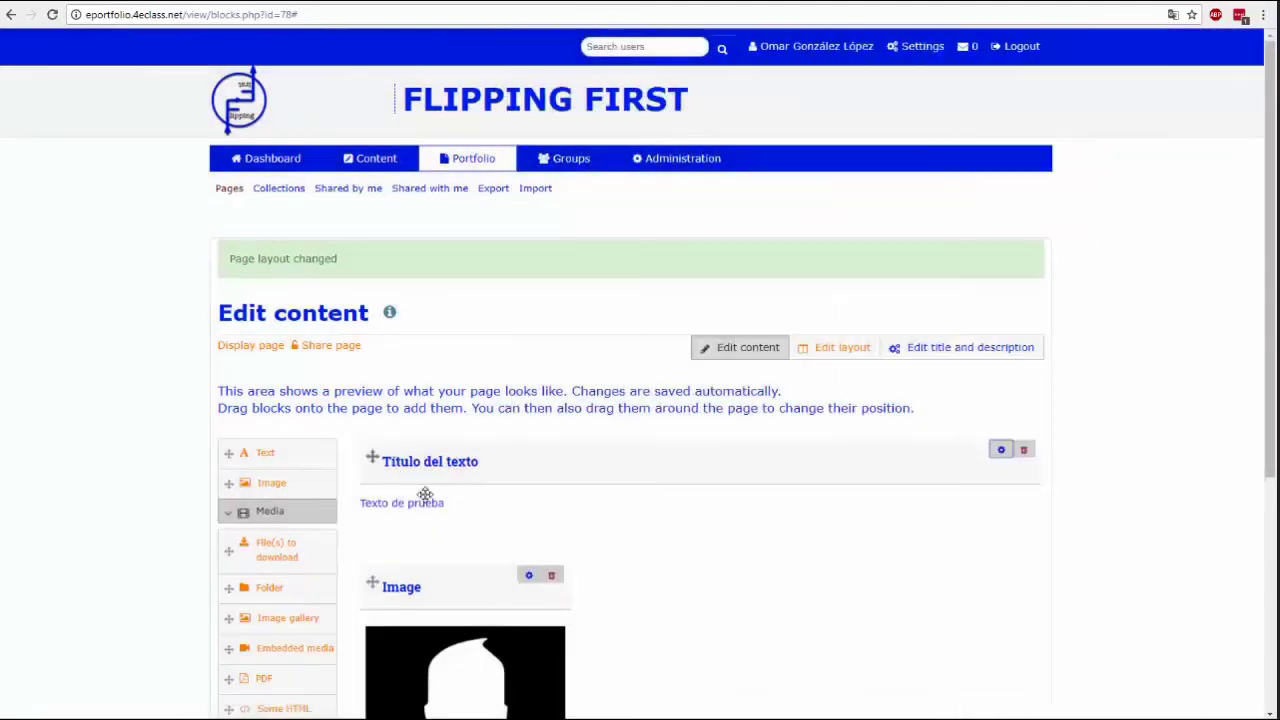
Expand the Journals block types, then the General block types in the palette.
scroll(480, 486, down, 2)
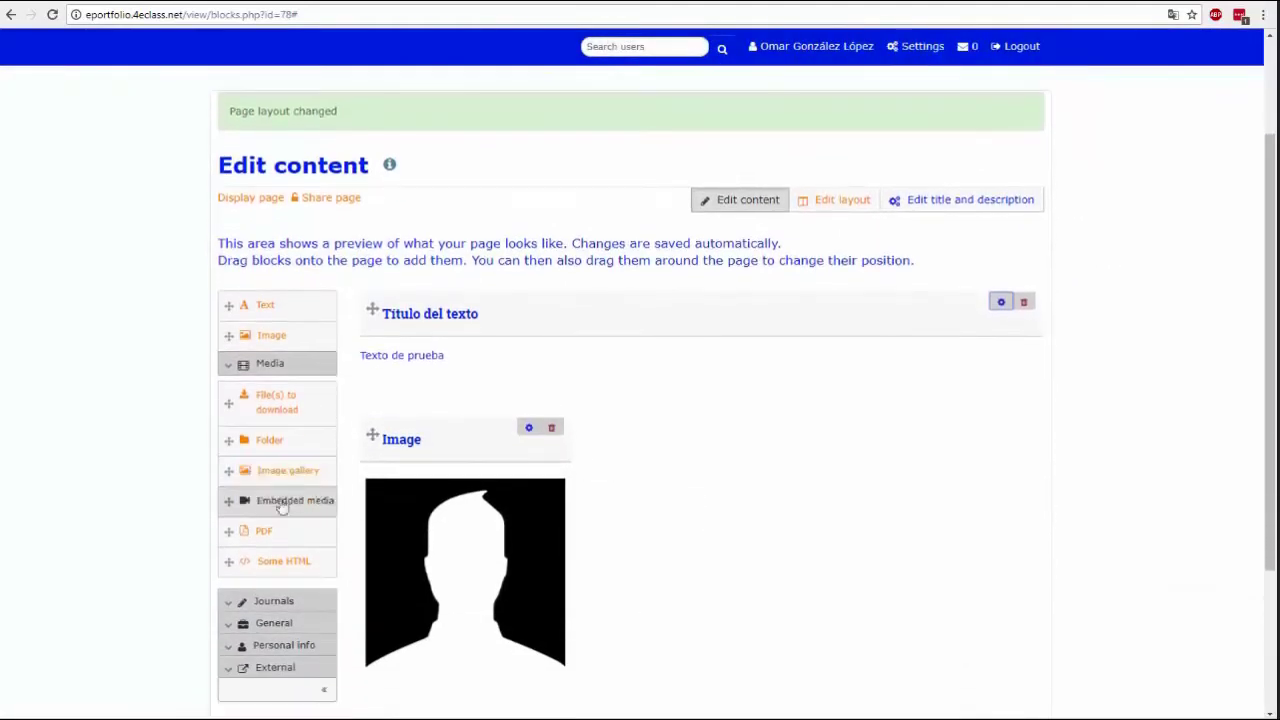
click(230, 605)
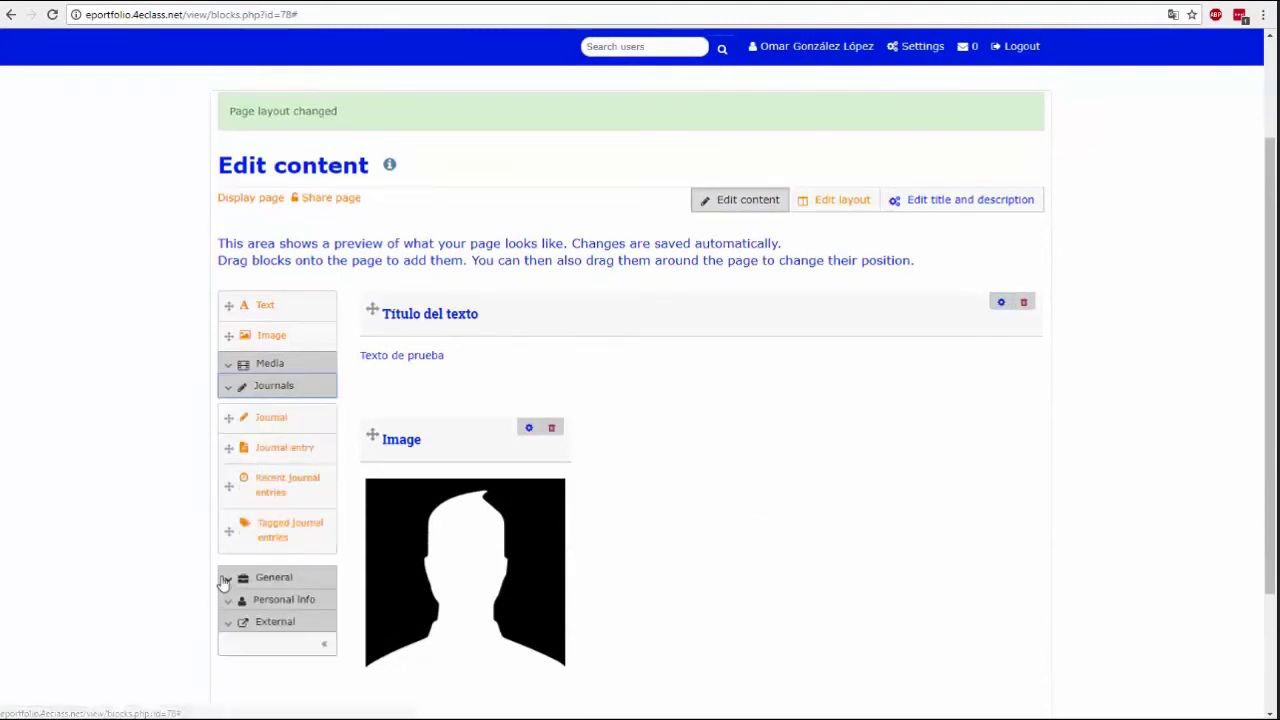
click(223, 580)
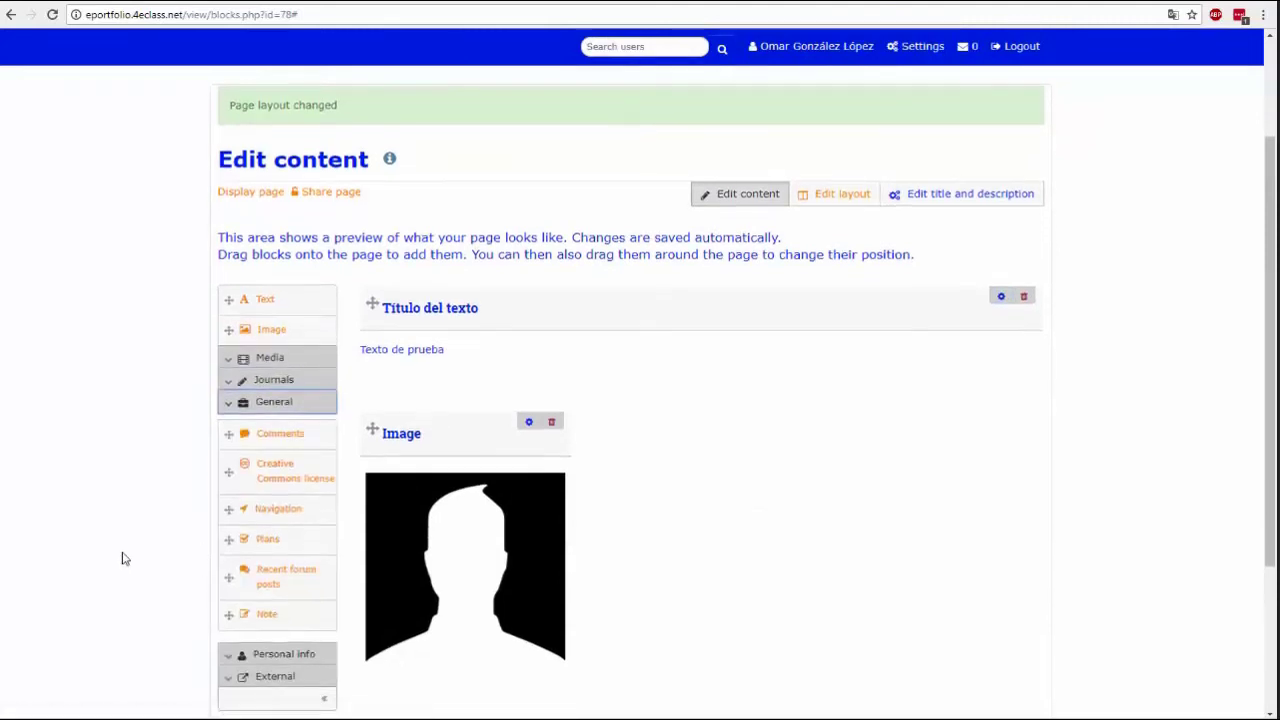
scroll(122, 559, down, 3)
scroll(918, 583, up, 3)
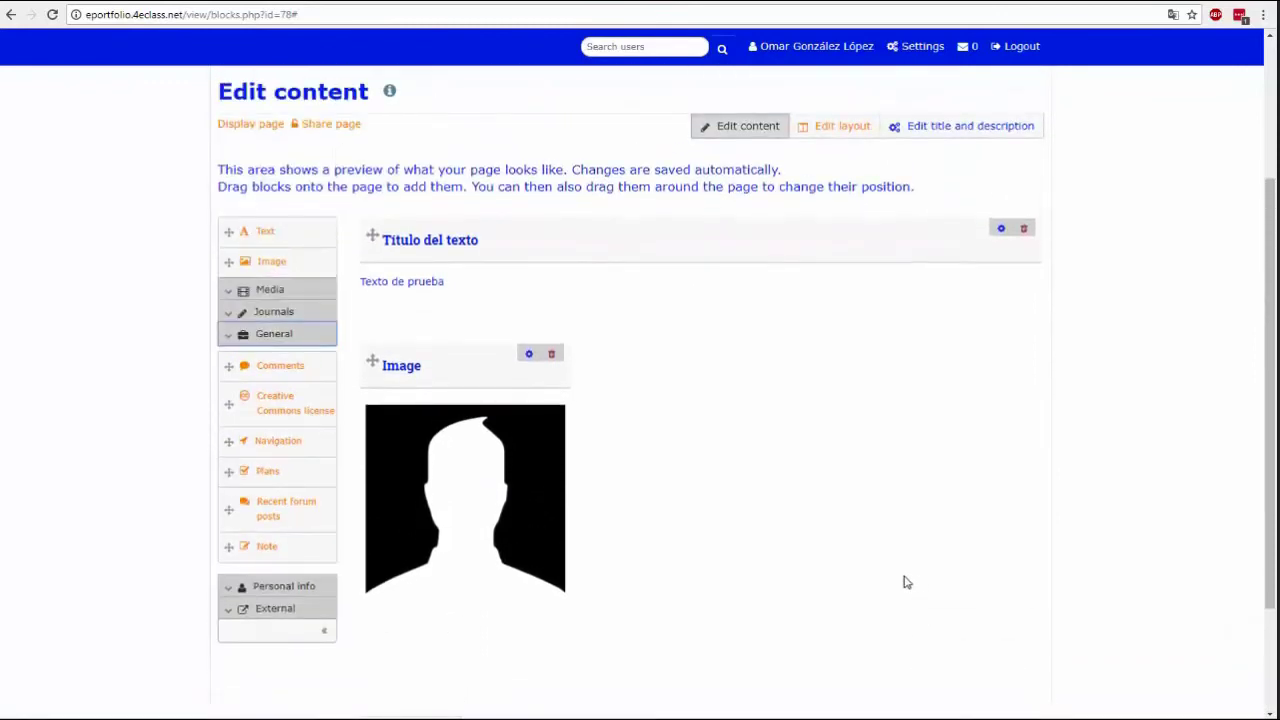
scroll(905, 582, down, 3)
Display the Título page and scroll its comments, then go back to the Portfolio pages list.
click(390, 575)
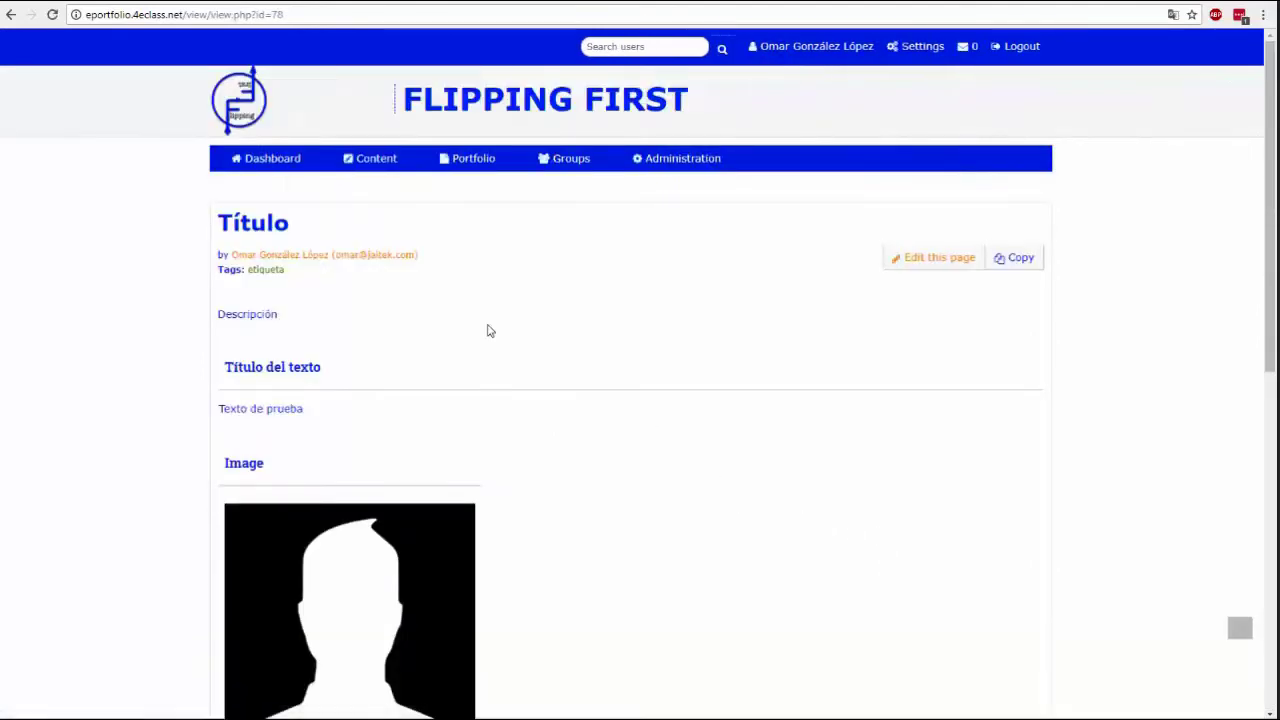
scroll(432, 314, down, 3)
scroll(405, 327, down, 4)
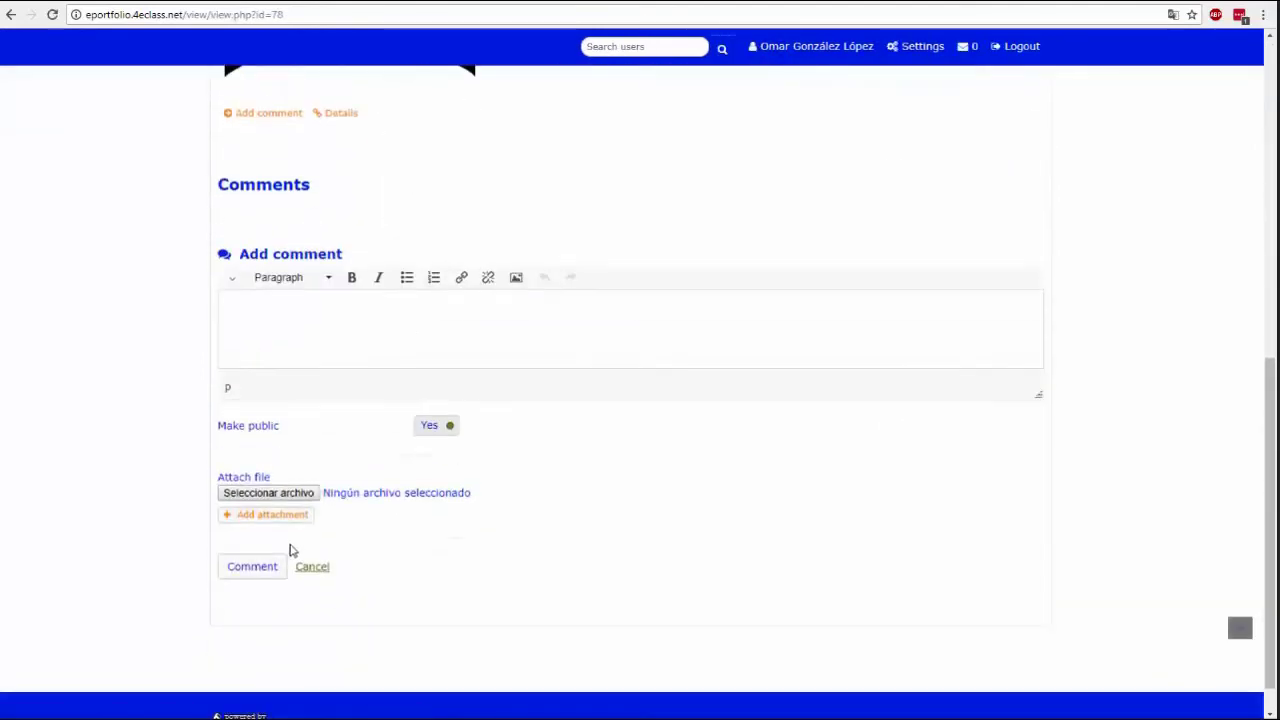
scroll(140, 574, up, 3)
scroll(142, 572, up, 4)
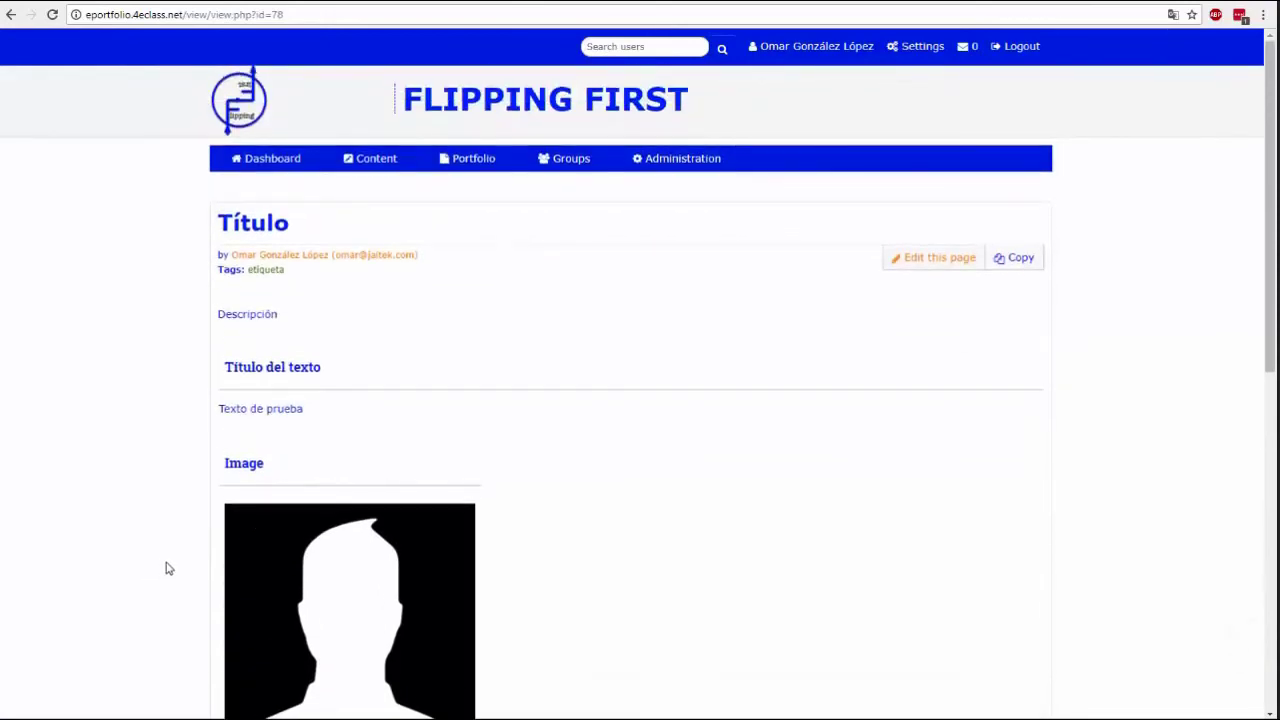
click(454, 170)
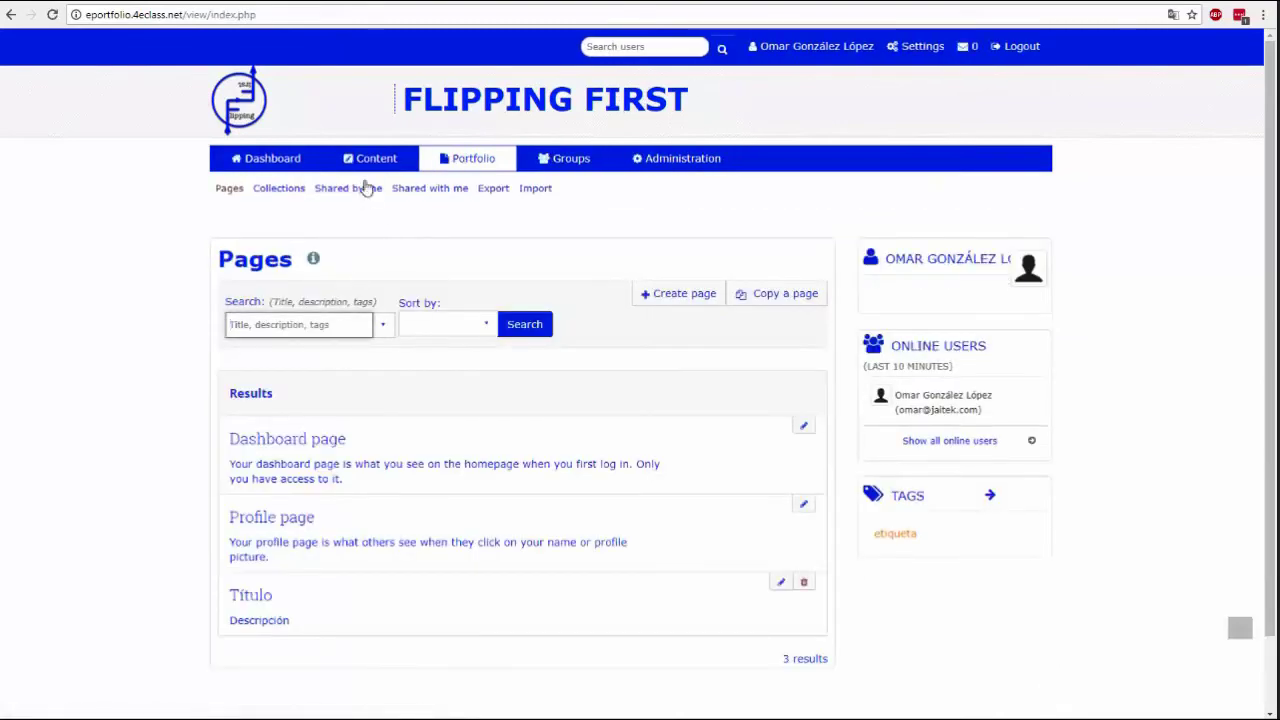
Make a new collection 'Colección de ejemplo' with the Título page added to it.
click(285, 190)
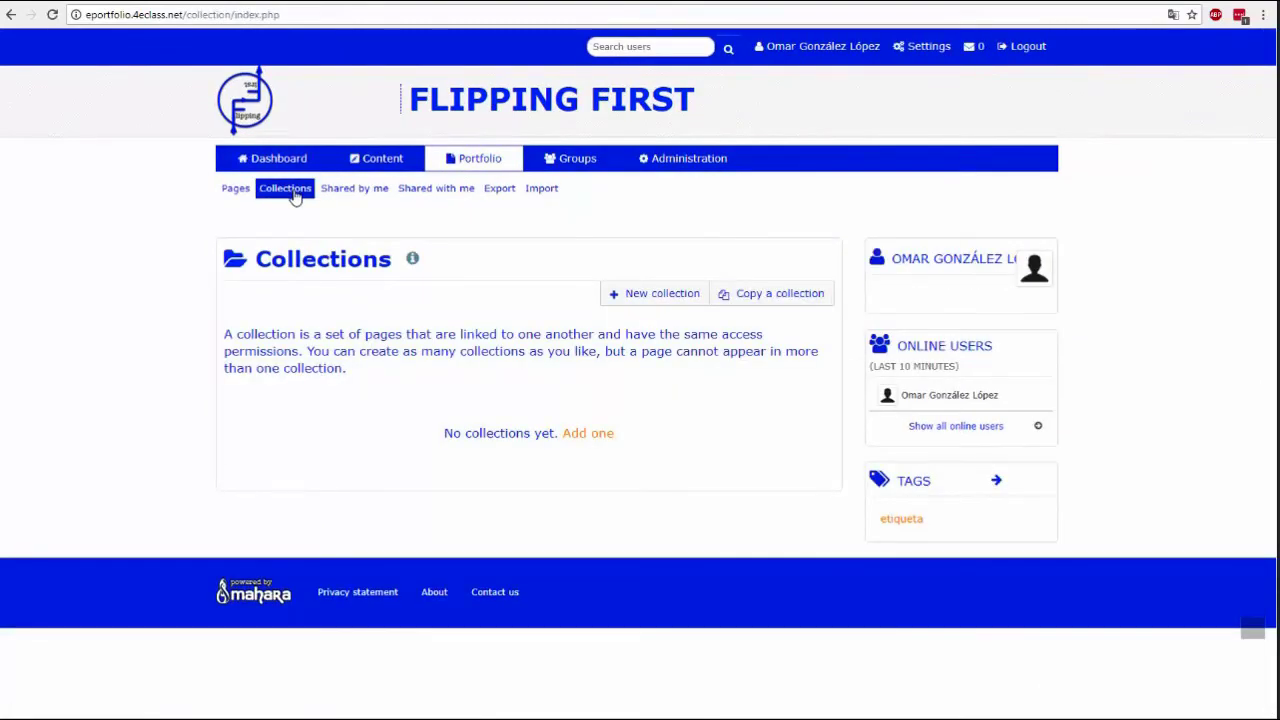
click(686, 295)
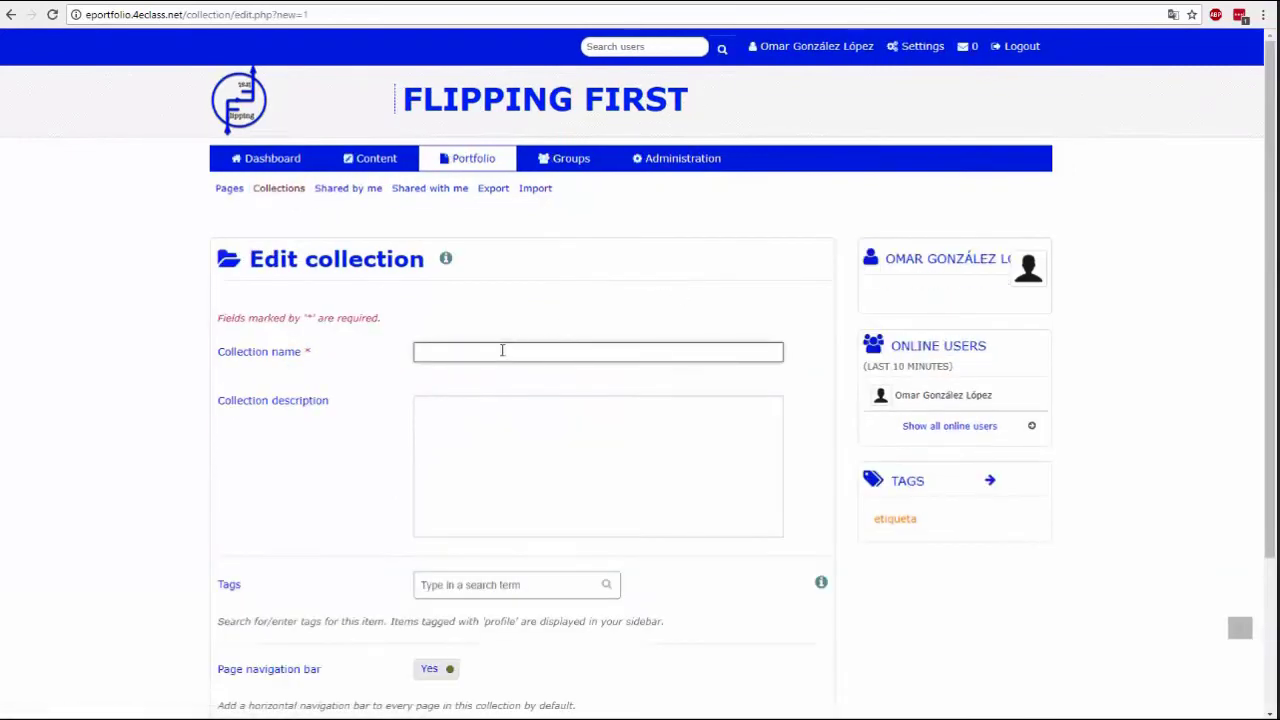
text(Colecciónde ejemplo)
scroll(502, 384, down, 2)
click(303, 608)
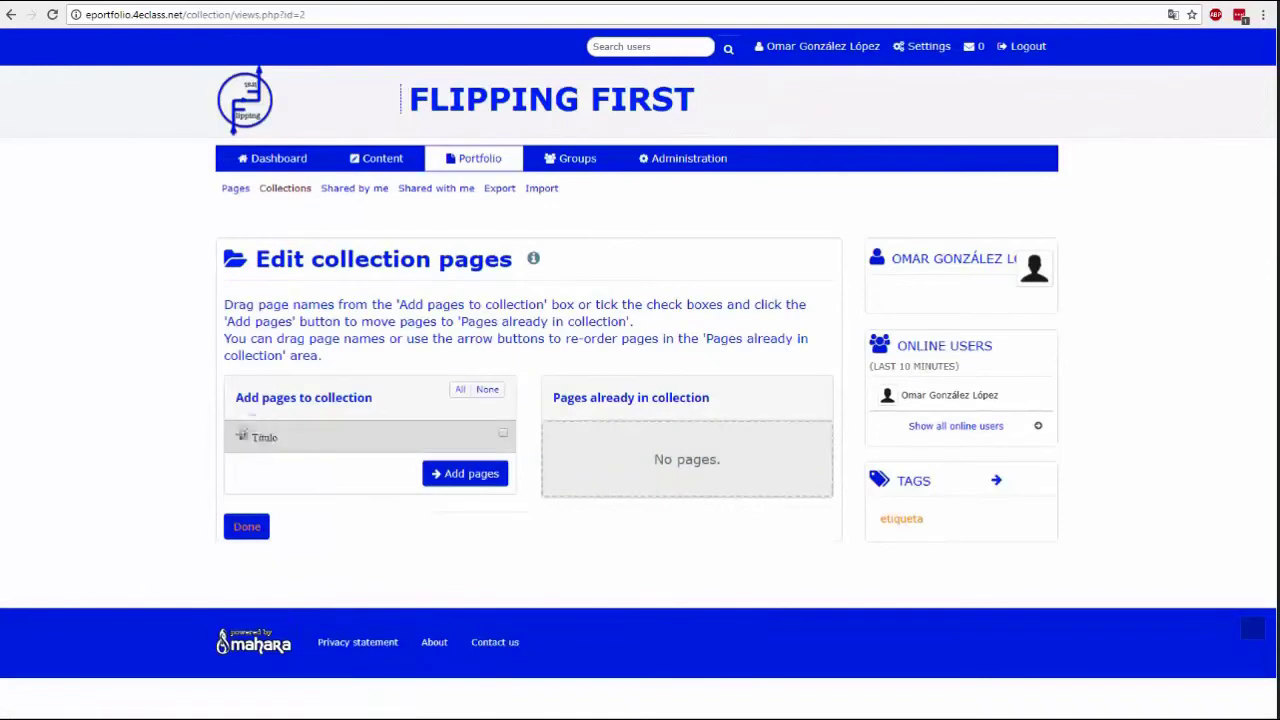
drag(252, 436, 545, 436)
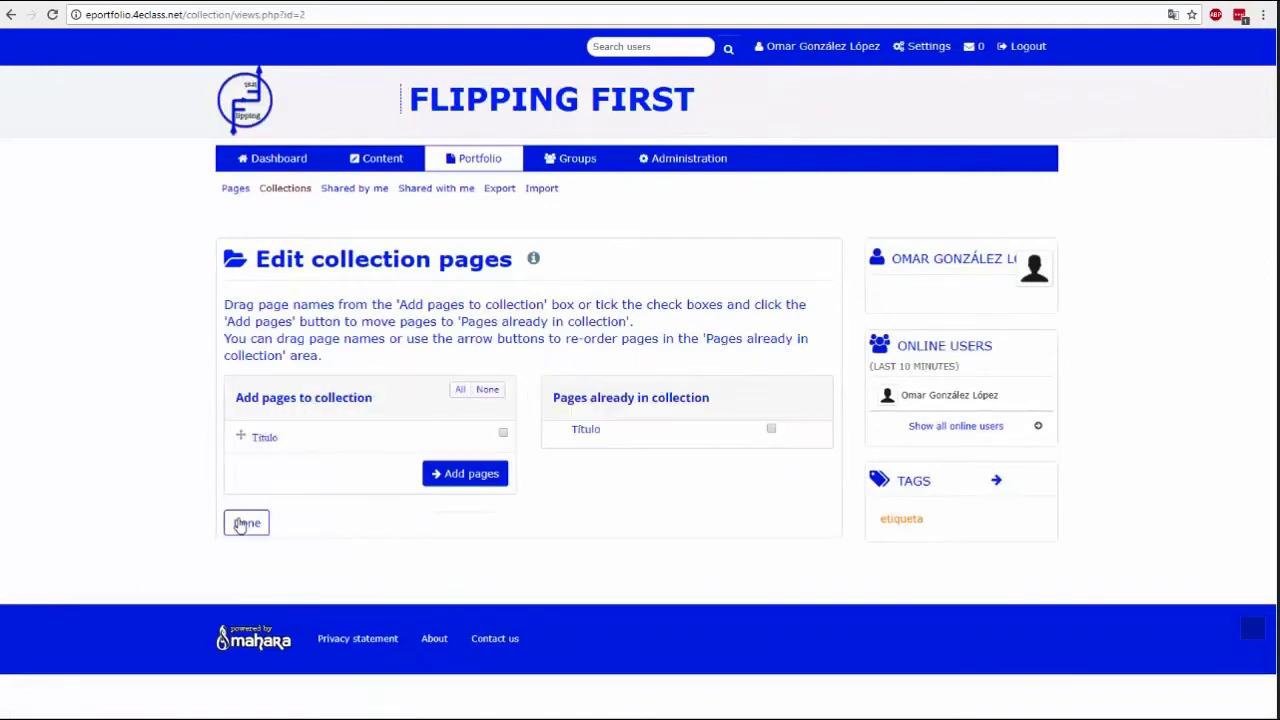
click(505, 480)
click(243, 603)
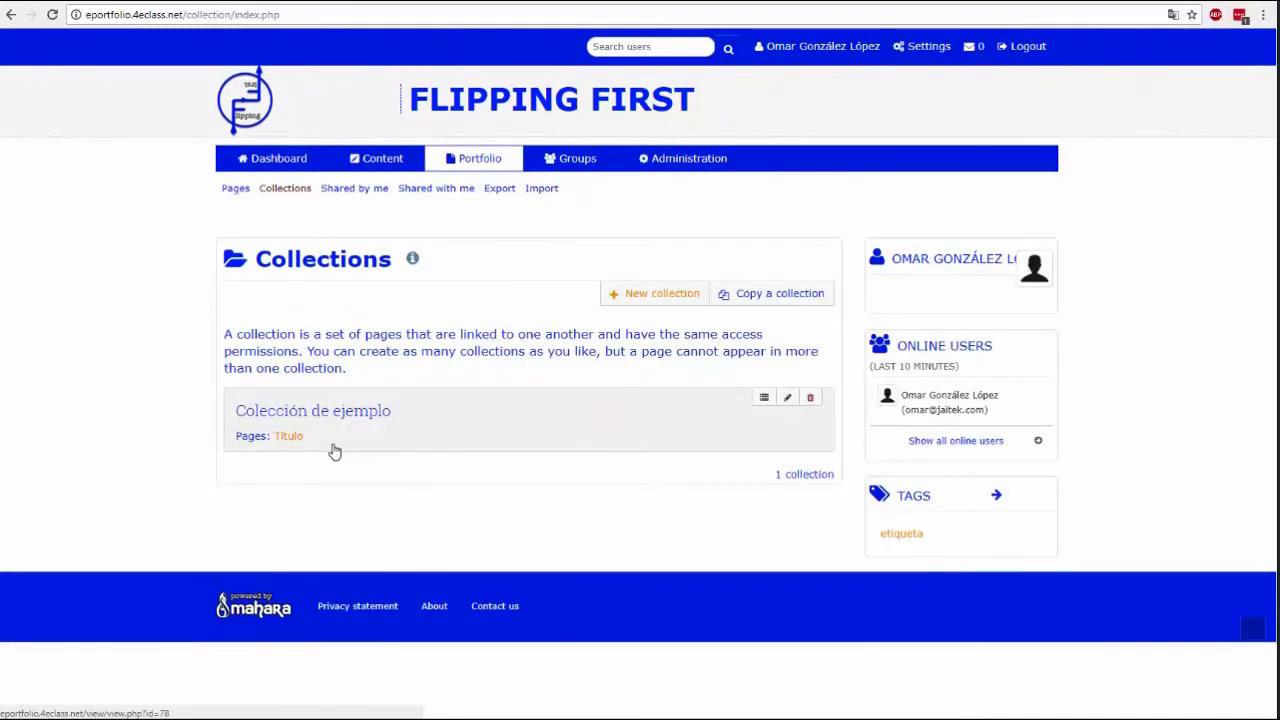
Review the Shared by me list, then view the empty Shared with me page.
click(350, 191)
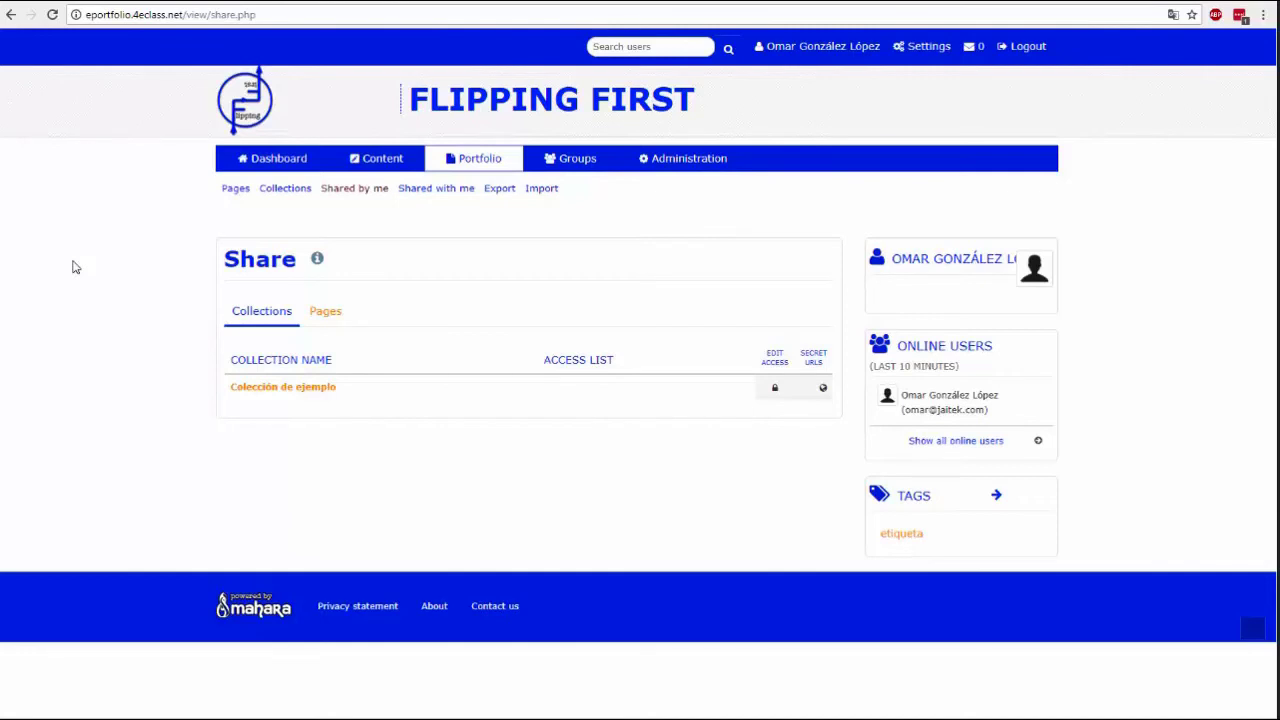
click(448, 190)
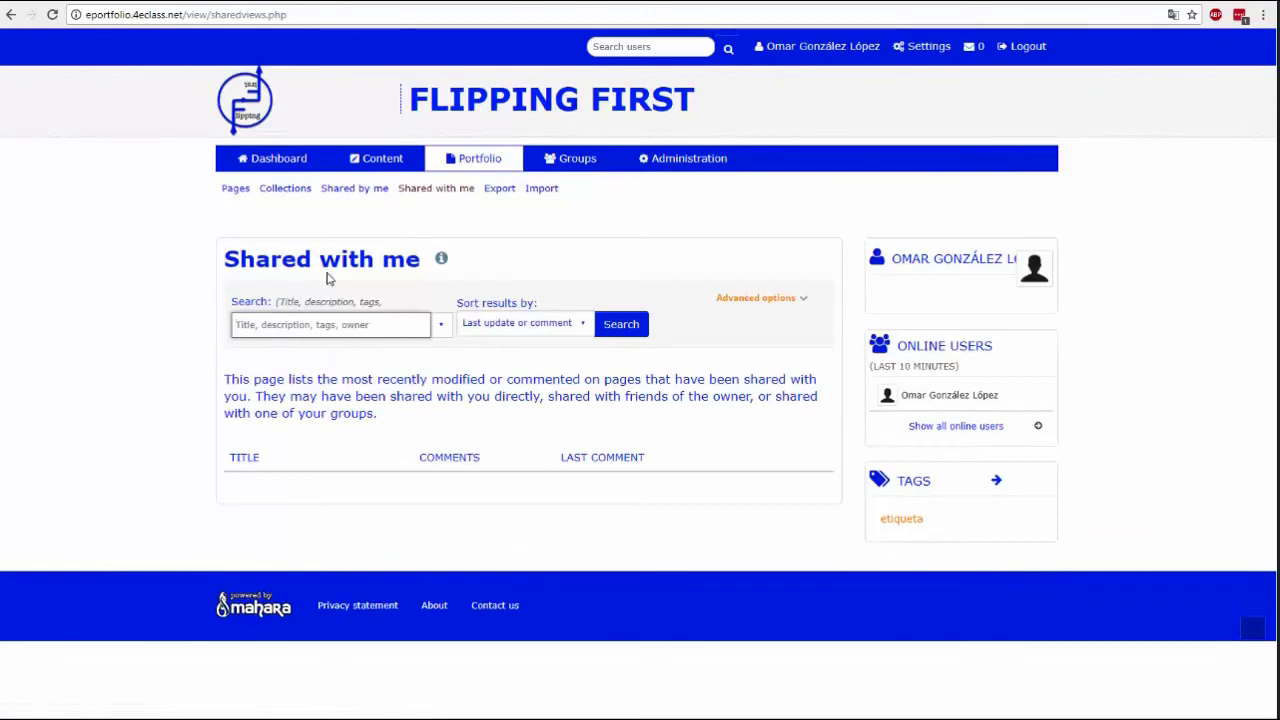
Generate a Leap2A export containing only the Título page and download the zip.
click(497, 189)
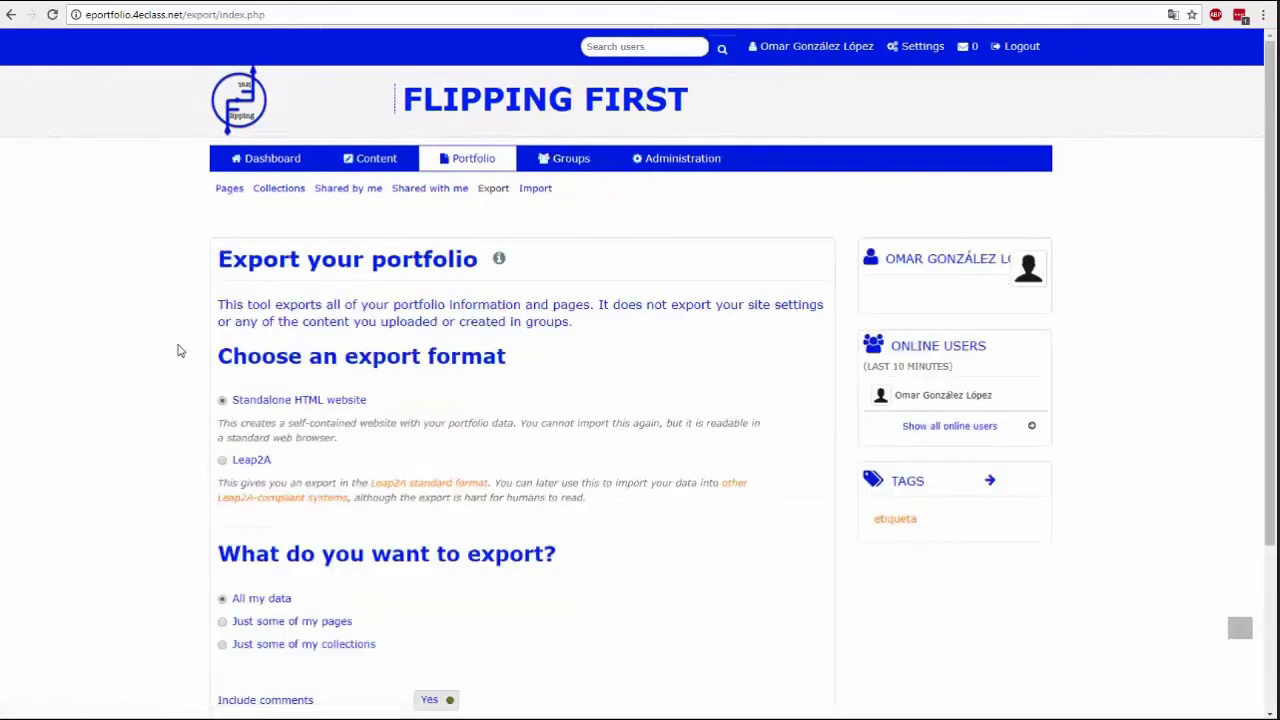
scroll(175, 353, down, 2)
click(222, 313)
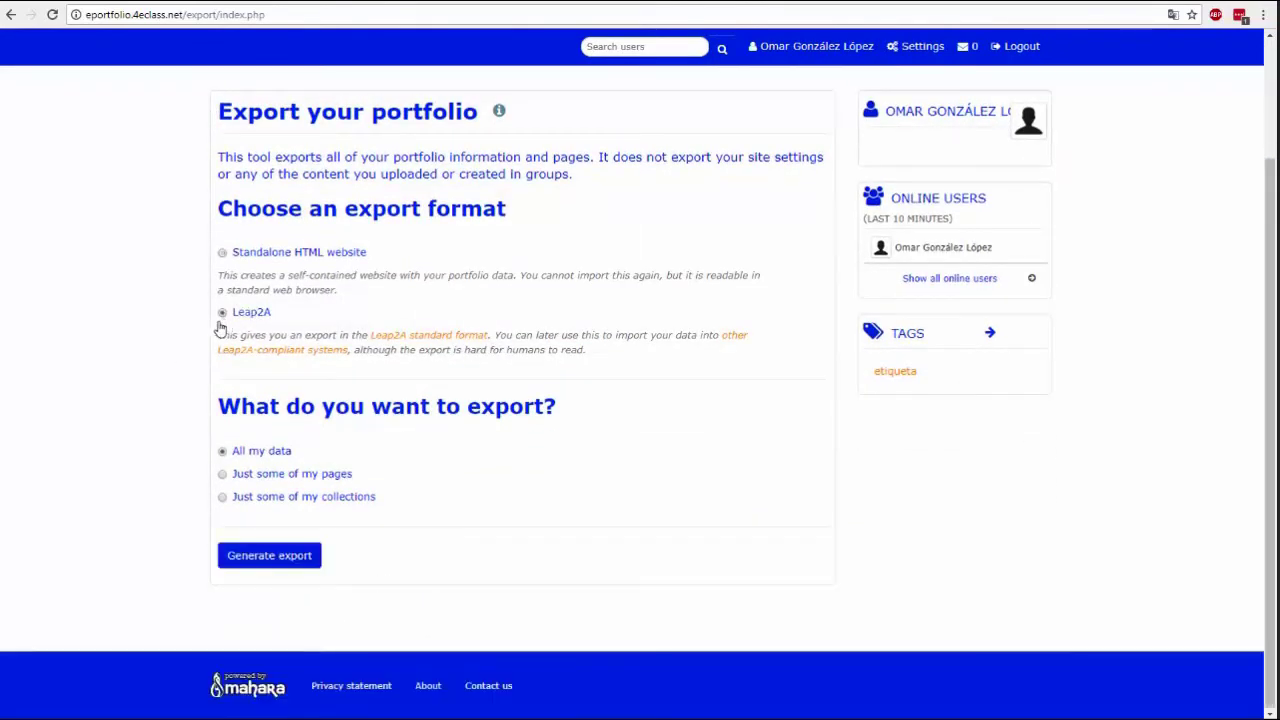
click(222, 474)
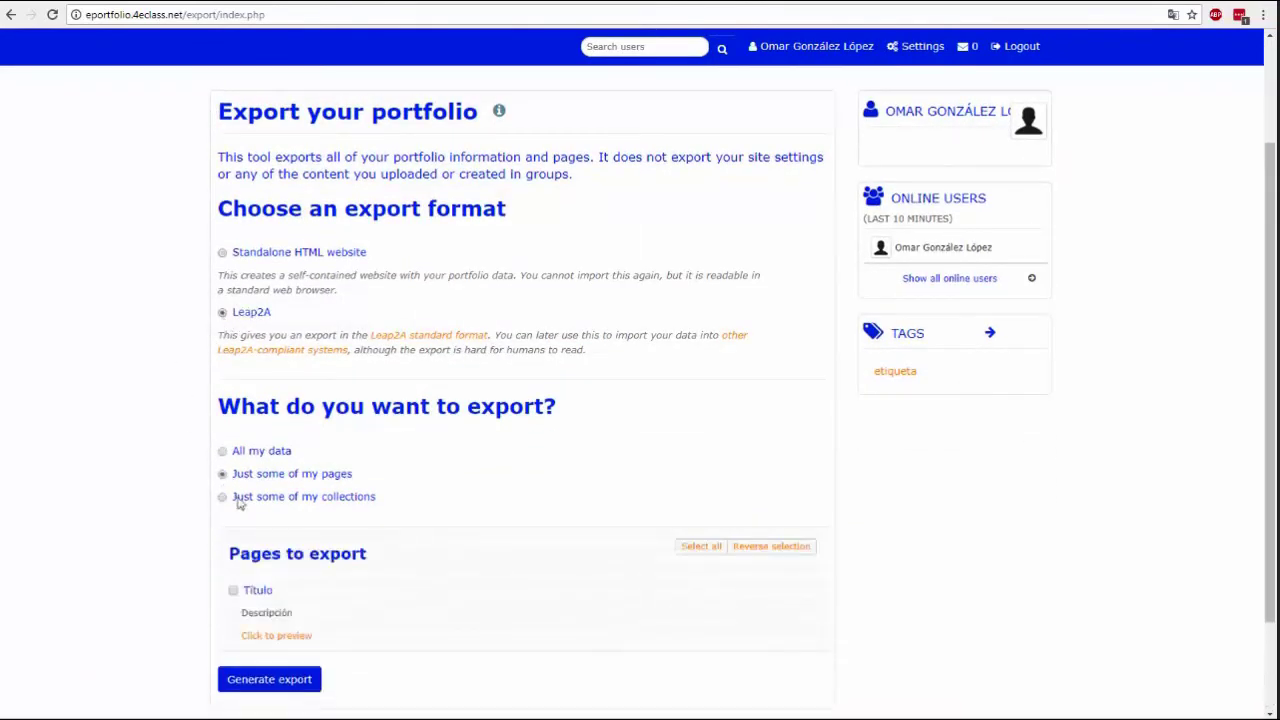
click(233, 591)
scroll(174, 566, down, 1)
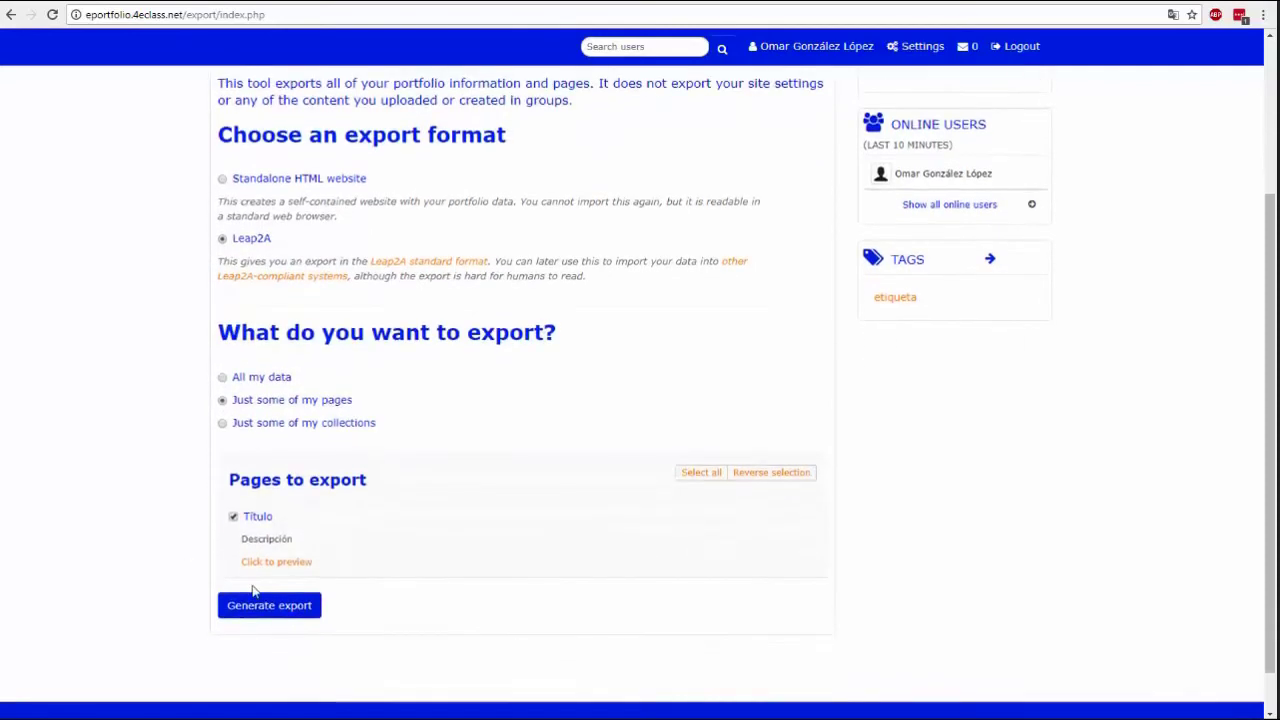
click(265, 610)
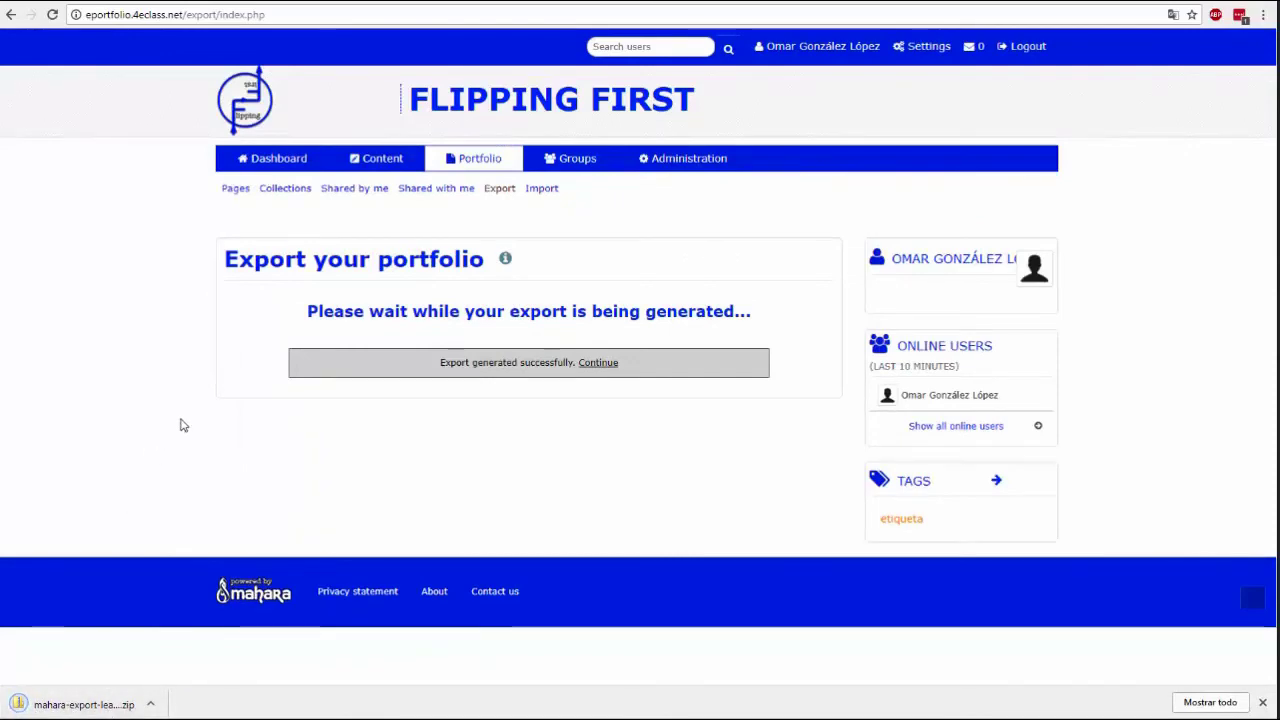
Upload the Leap2A export zip on the Import page and import its Título page as new content.
click(540, 192)
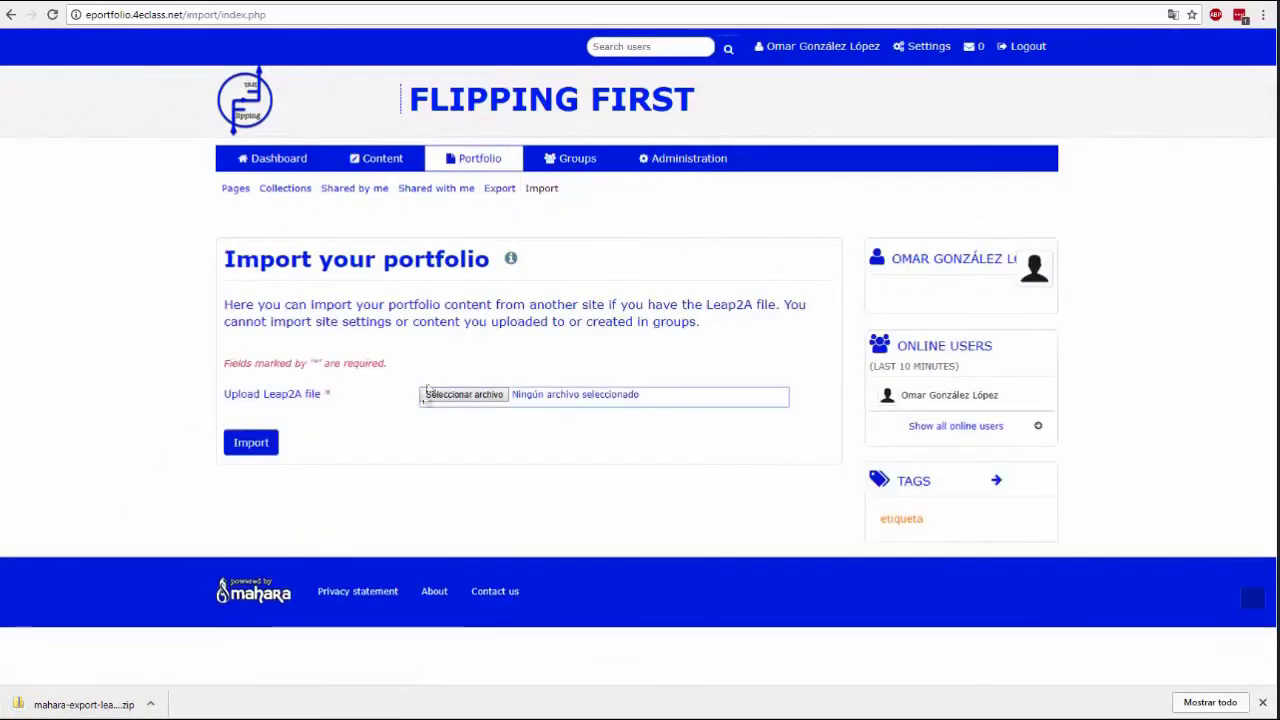
drag(84, 704, 487, 403)
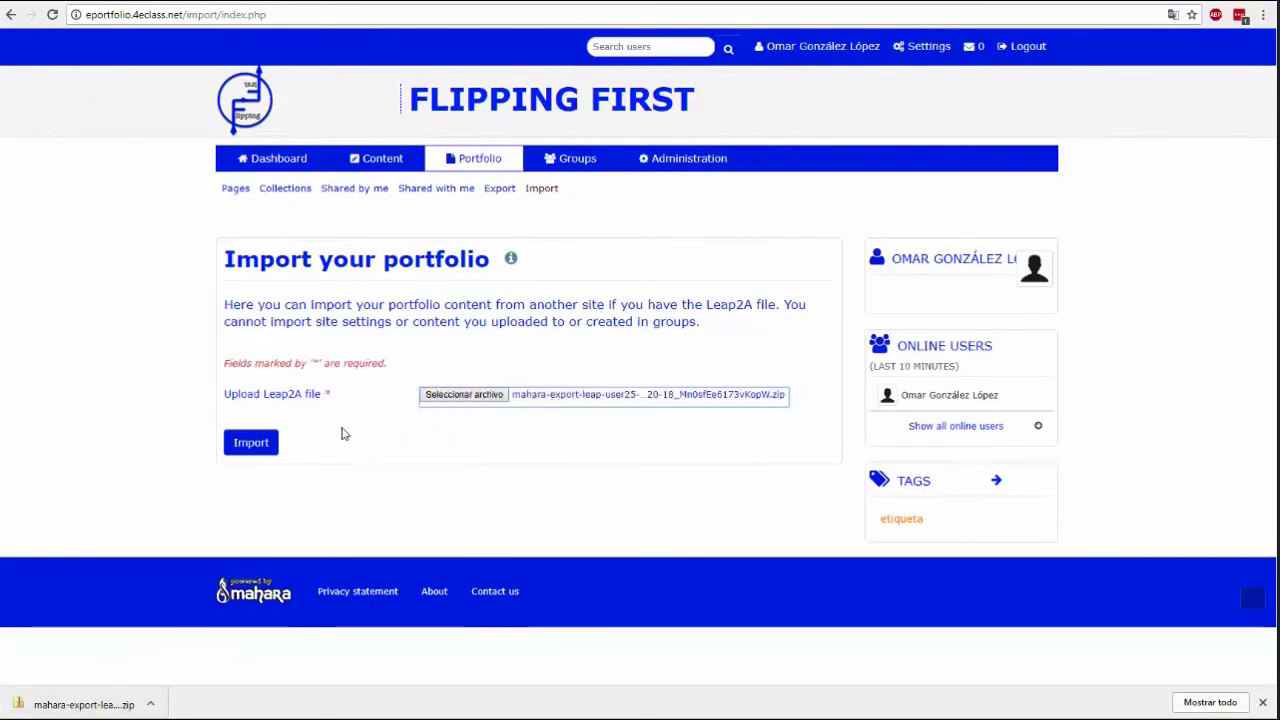
click(251, 442)
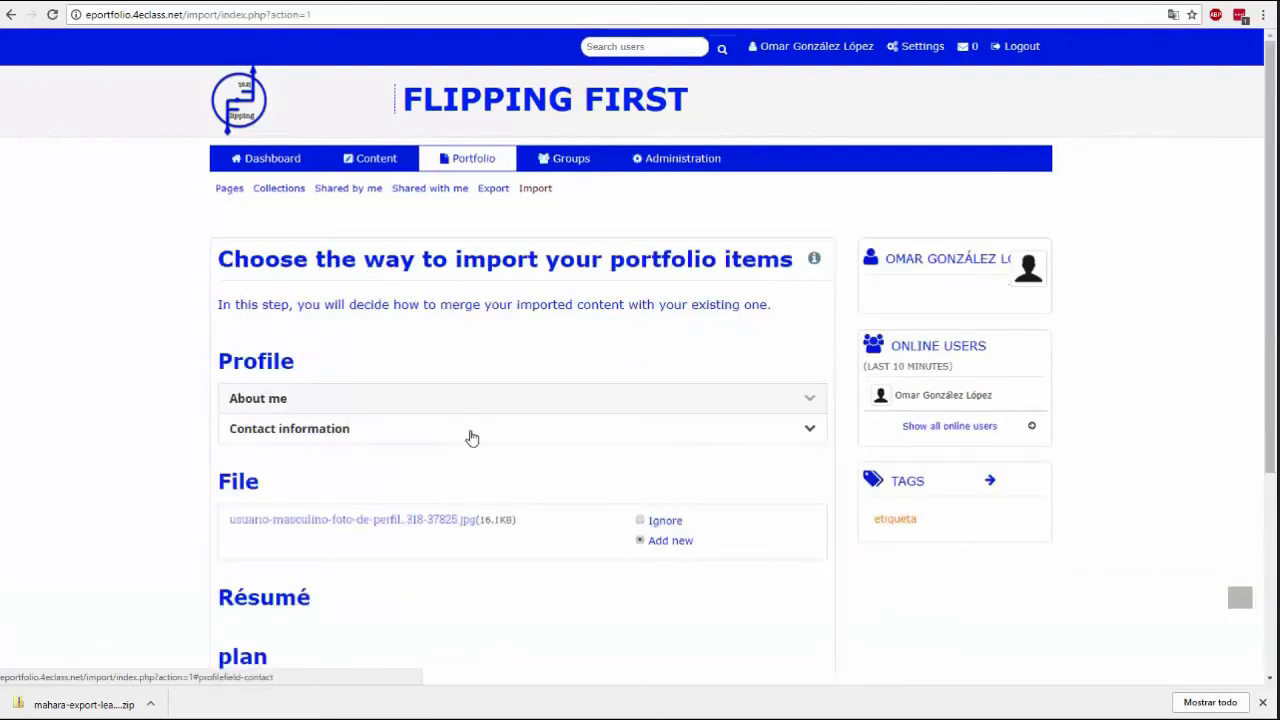
scroll(523, 209, down, 1)
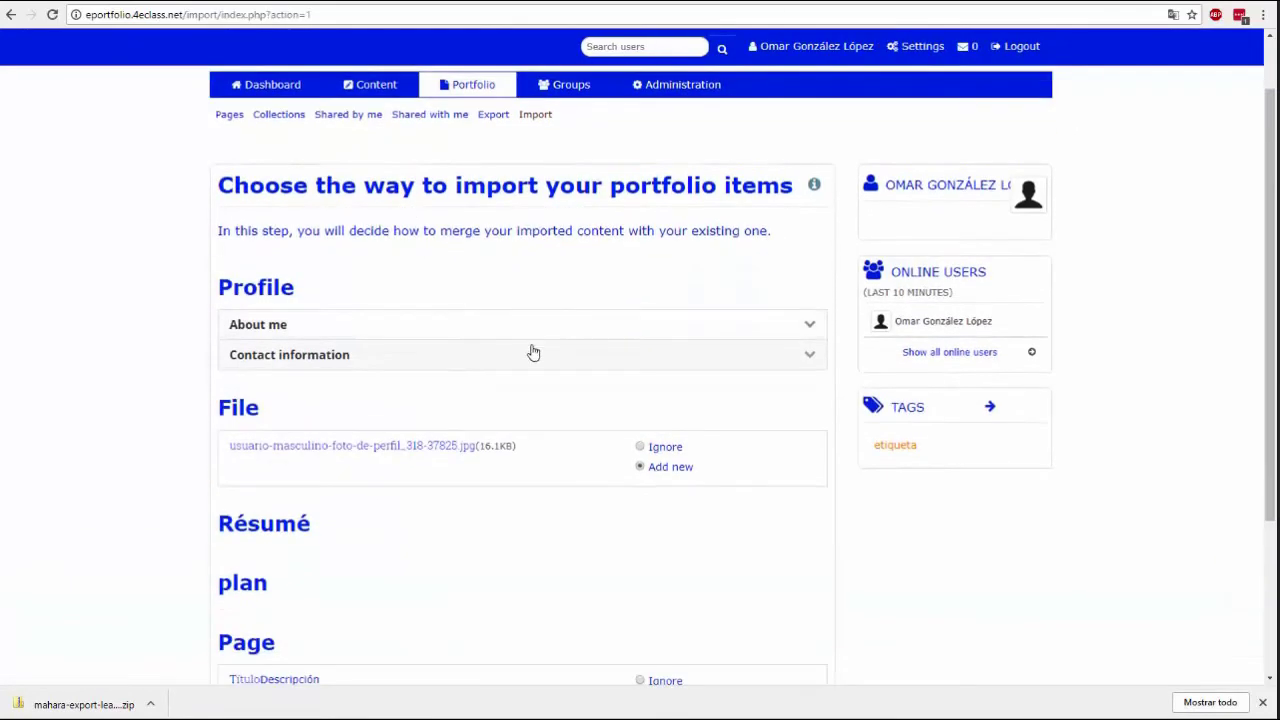
scroll(463, 491, down, 1)
scroll(463, 491, down, 1)
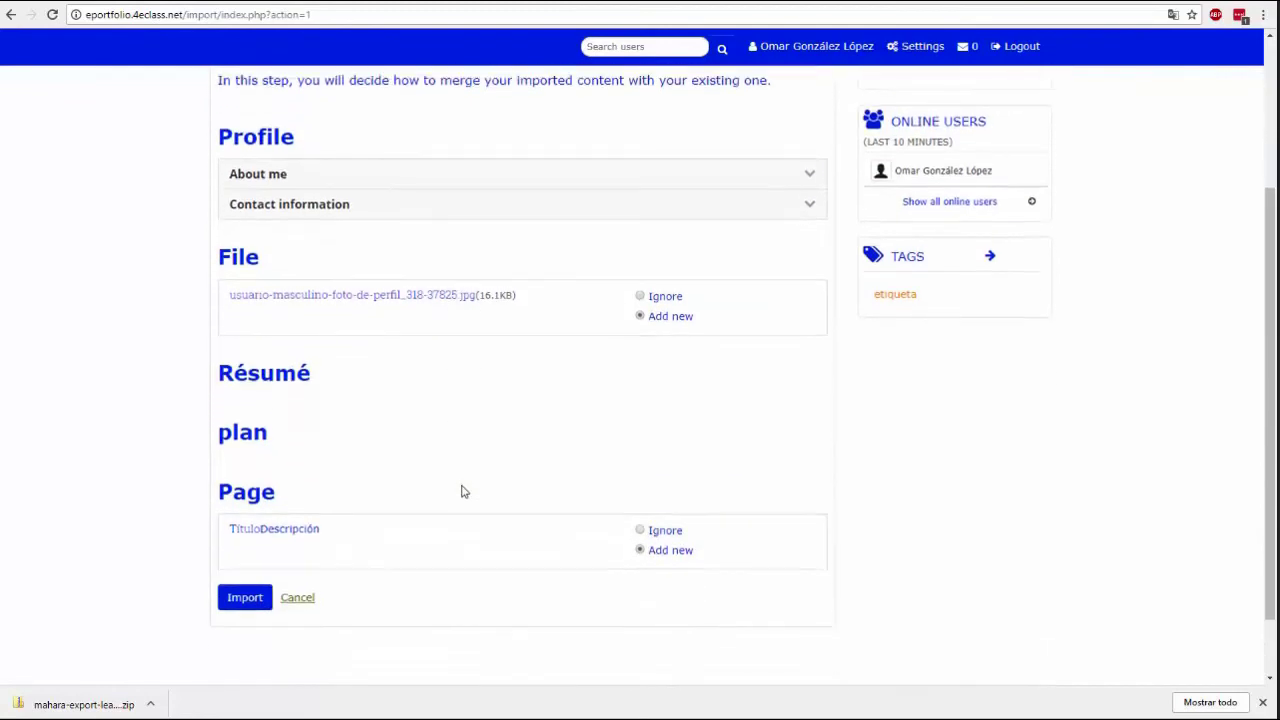
scroll(463, 491, down, 1)
click(248, 534)
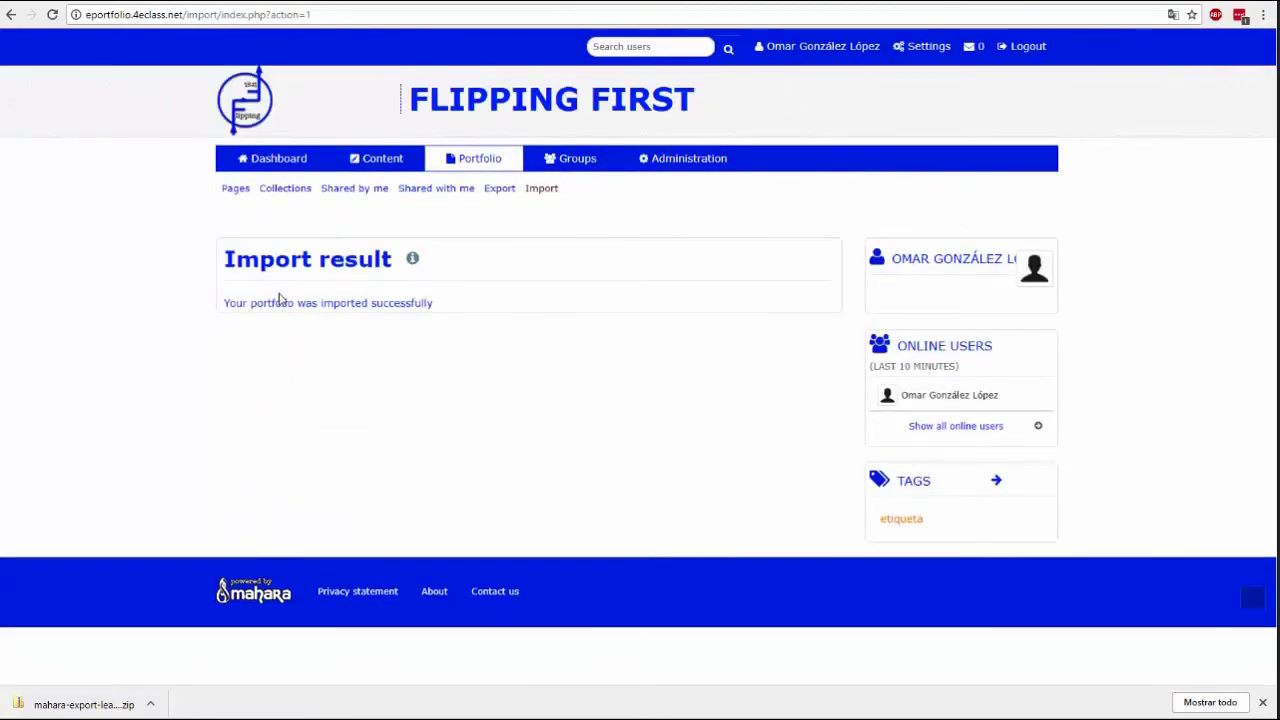
Show the Pages list and highlight the two duplicate Título entries among four results.
click(240, 189)
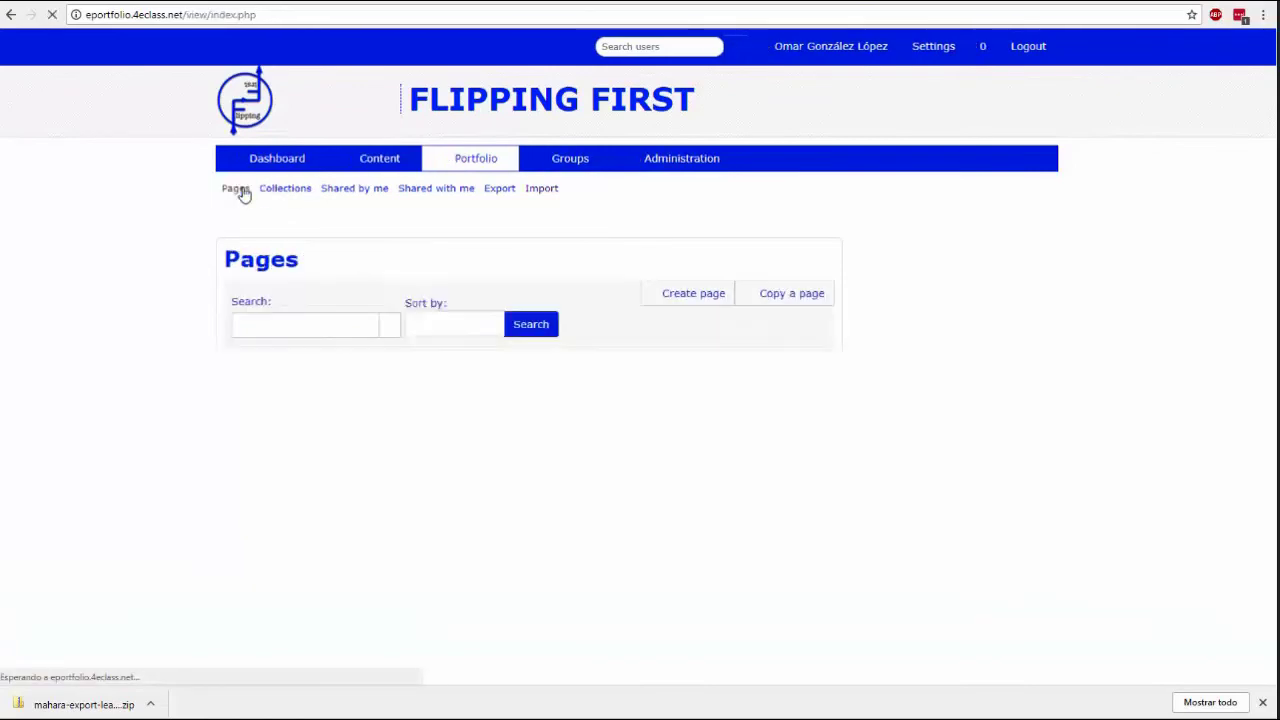
scroll(200, 216, down, 3)
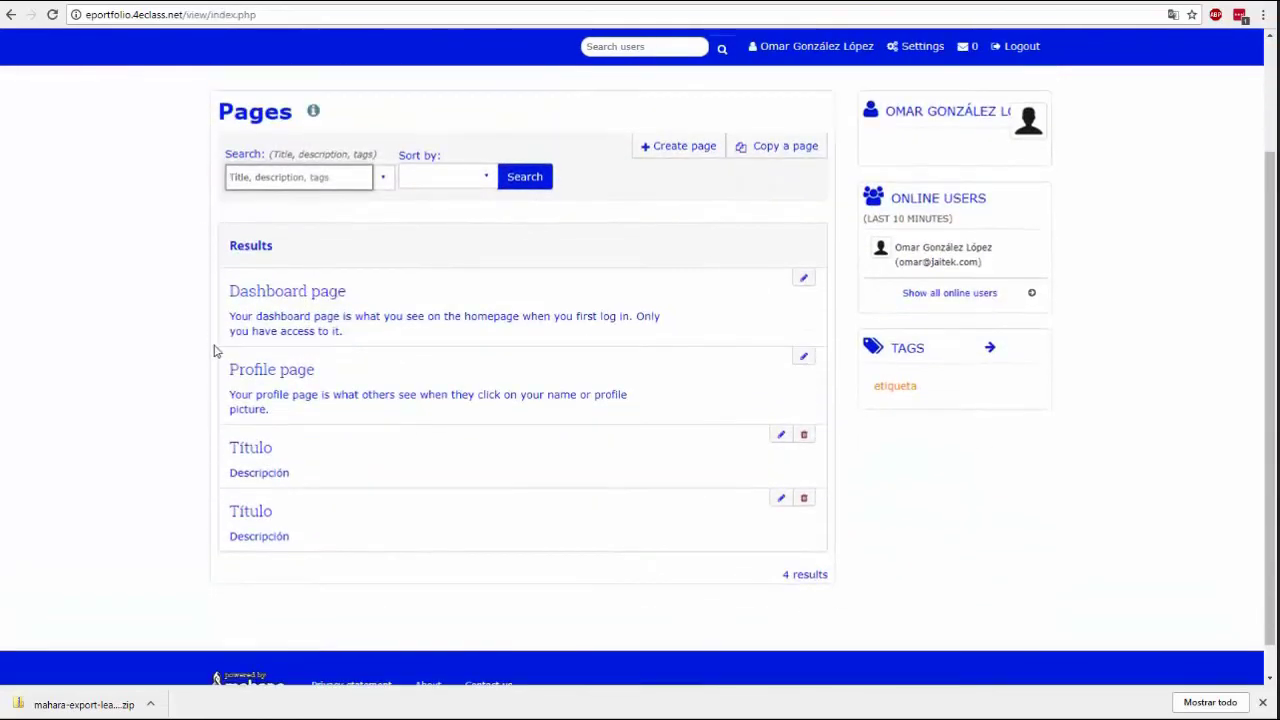
drag(306, 520, 166, 472)
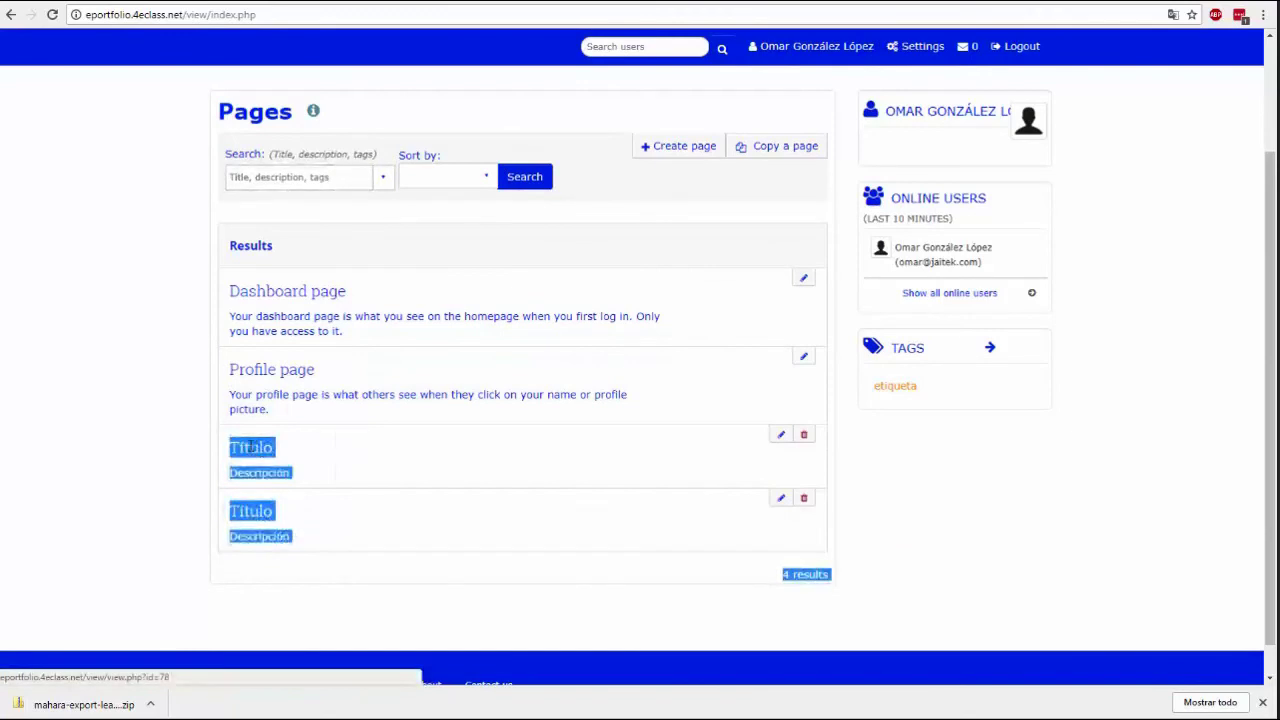
click(166, 472)
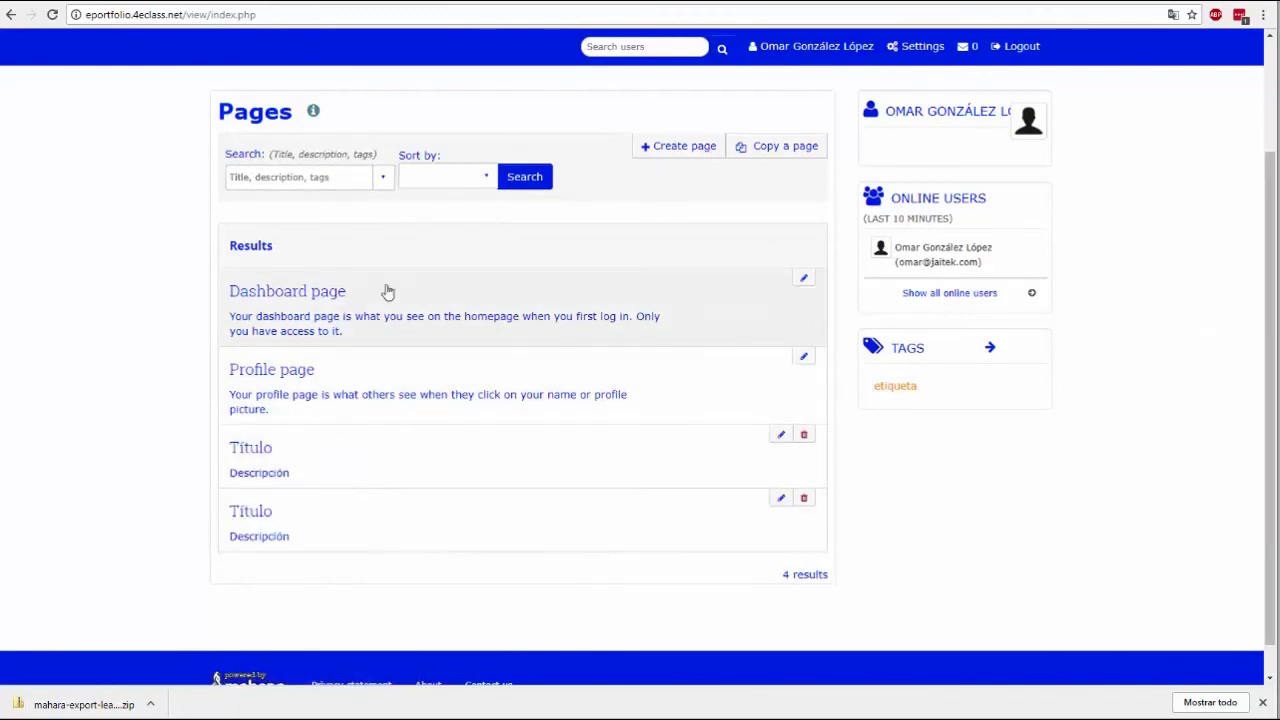
scroll(63, 391, up, 2)
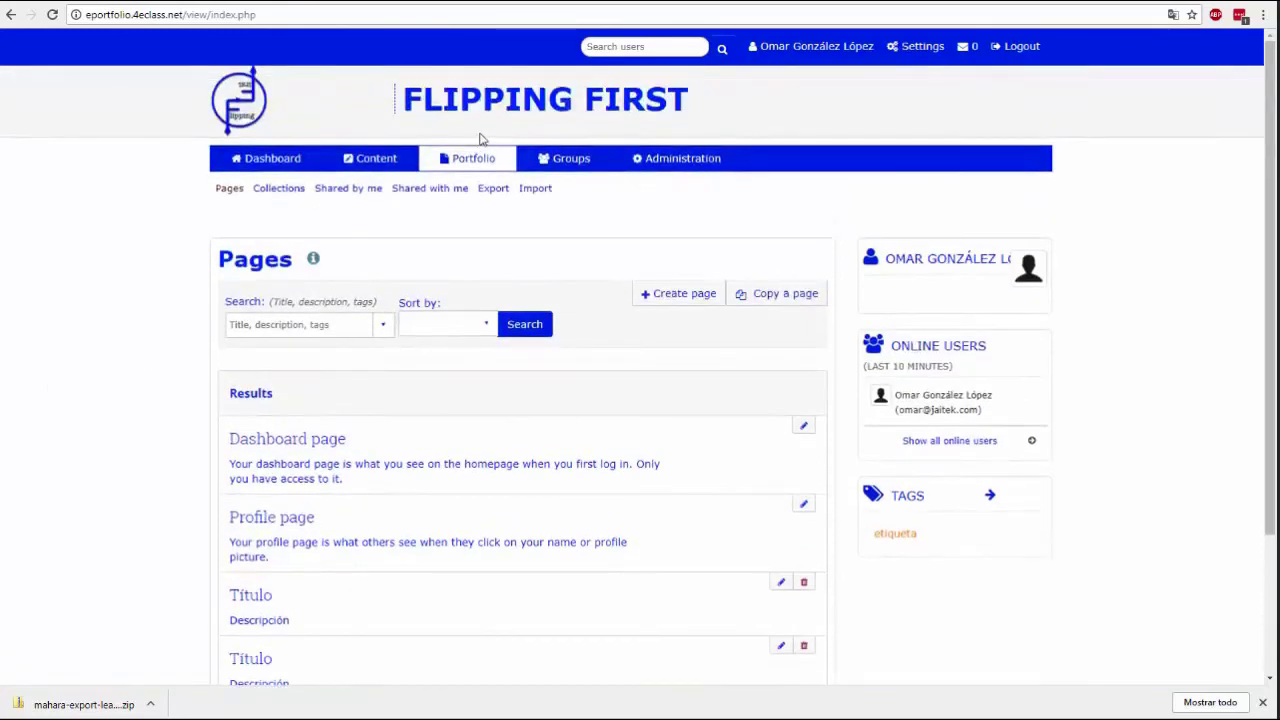
Go to My groups, then Find groups, which shows no groups.
click(576, 161)
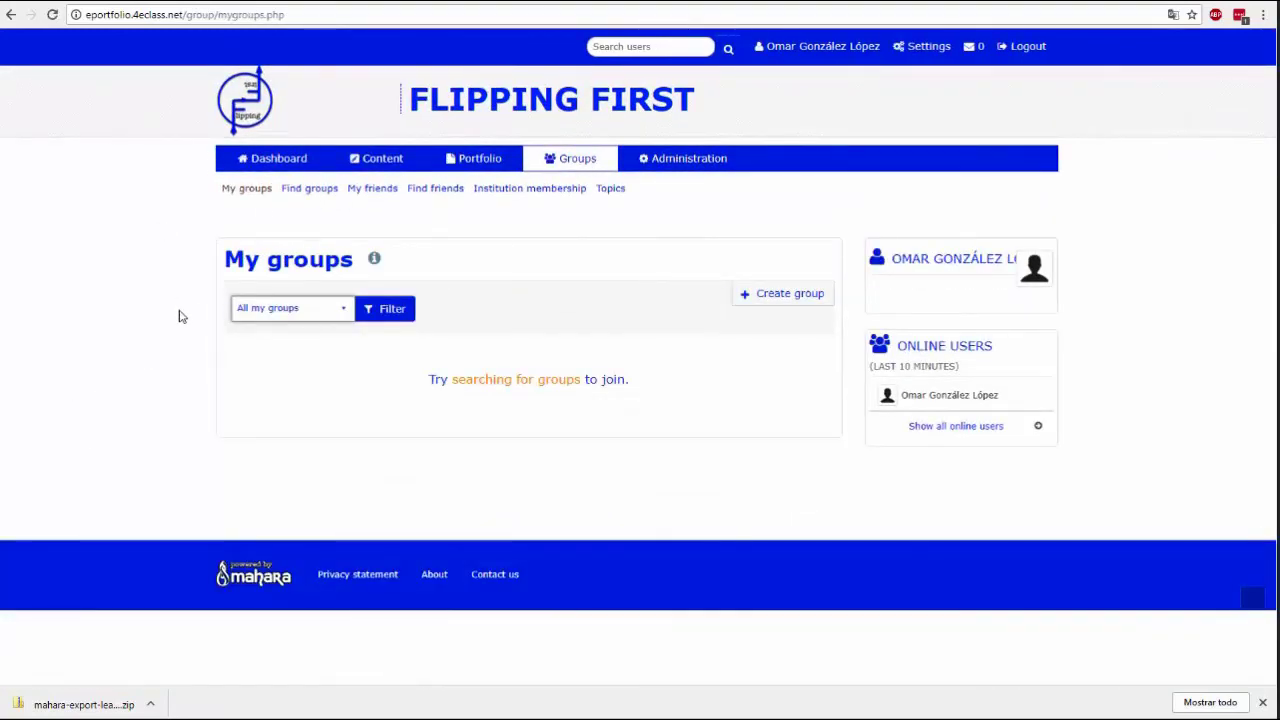
click(319, 190)
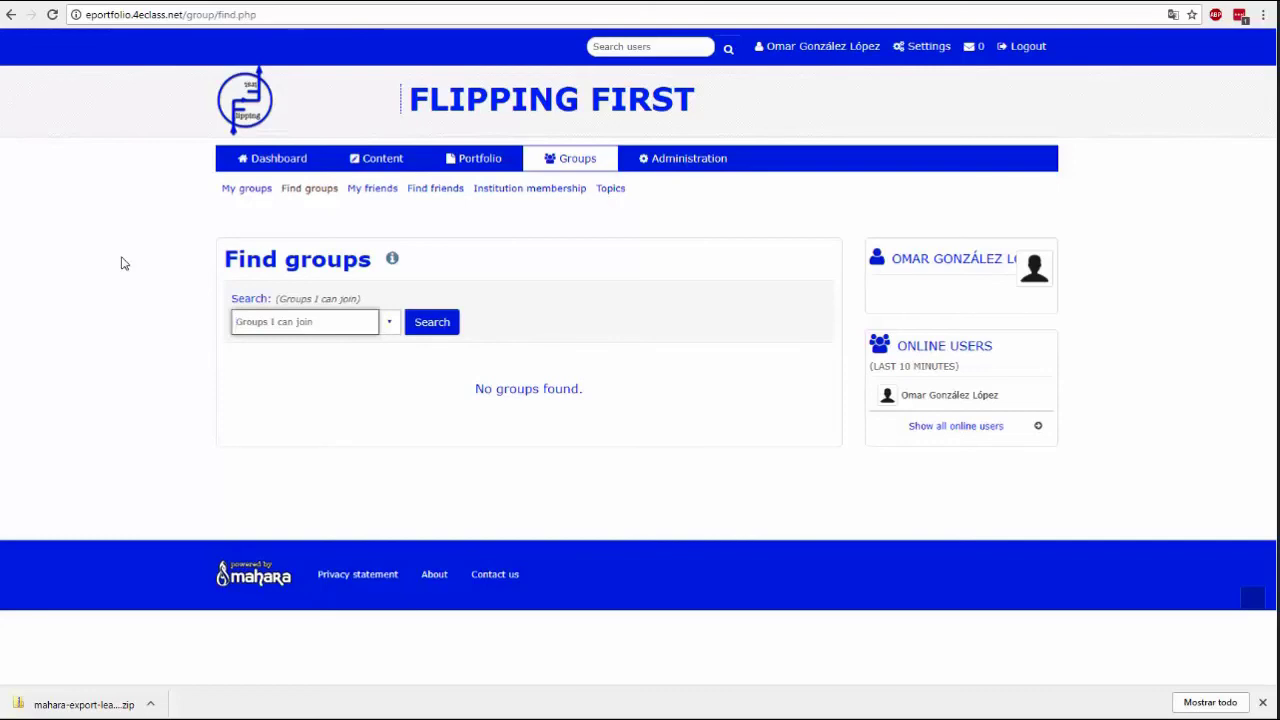
View the empty My friends page, then browse Find friends results from my institutions.
click(375, 189)
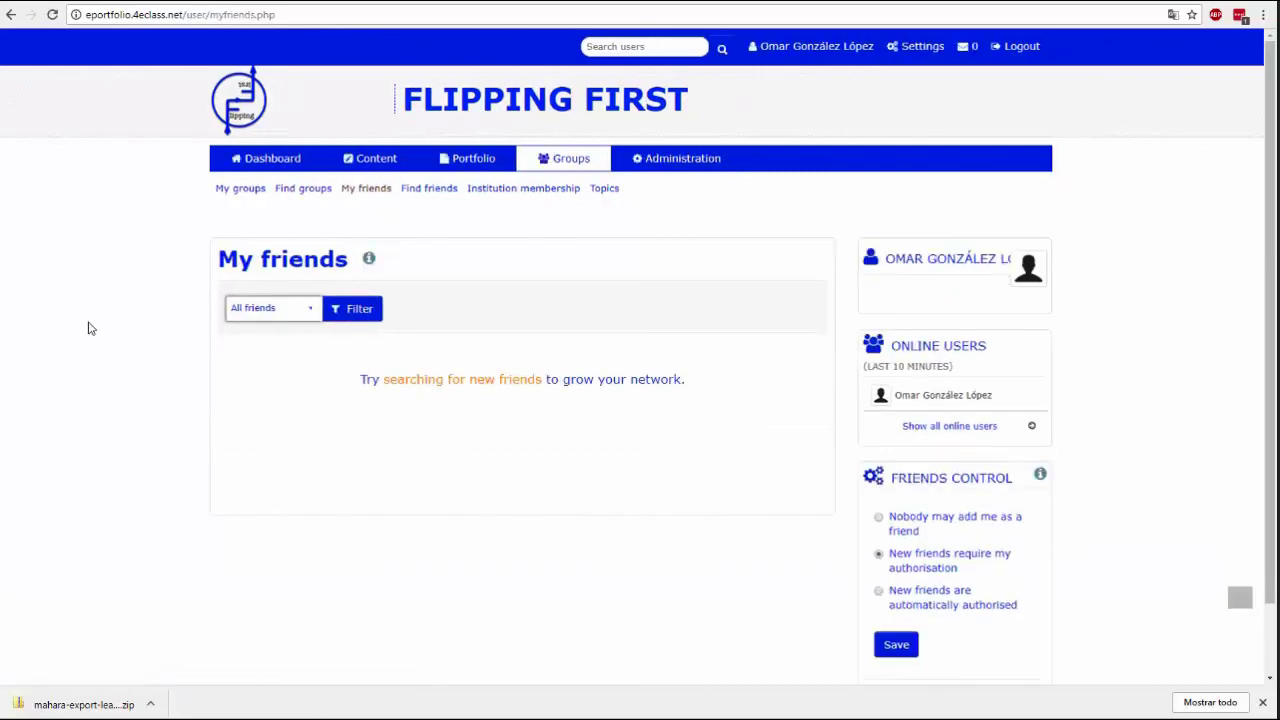
click(440, 189)
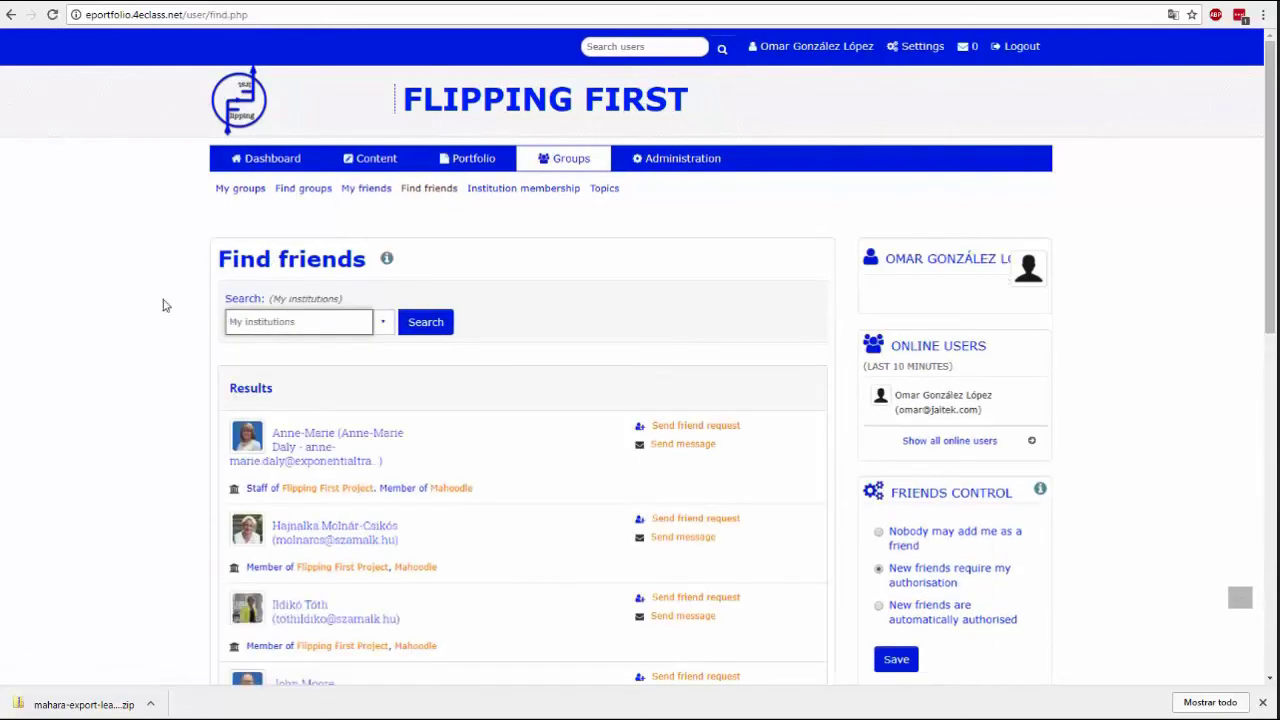
scroll(490, 210, down, 2)
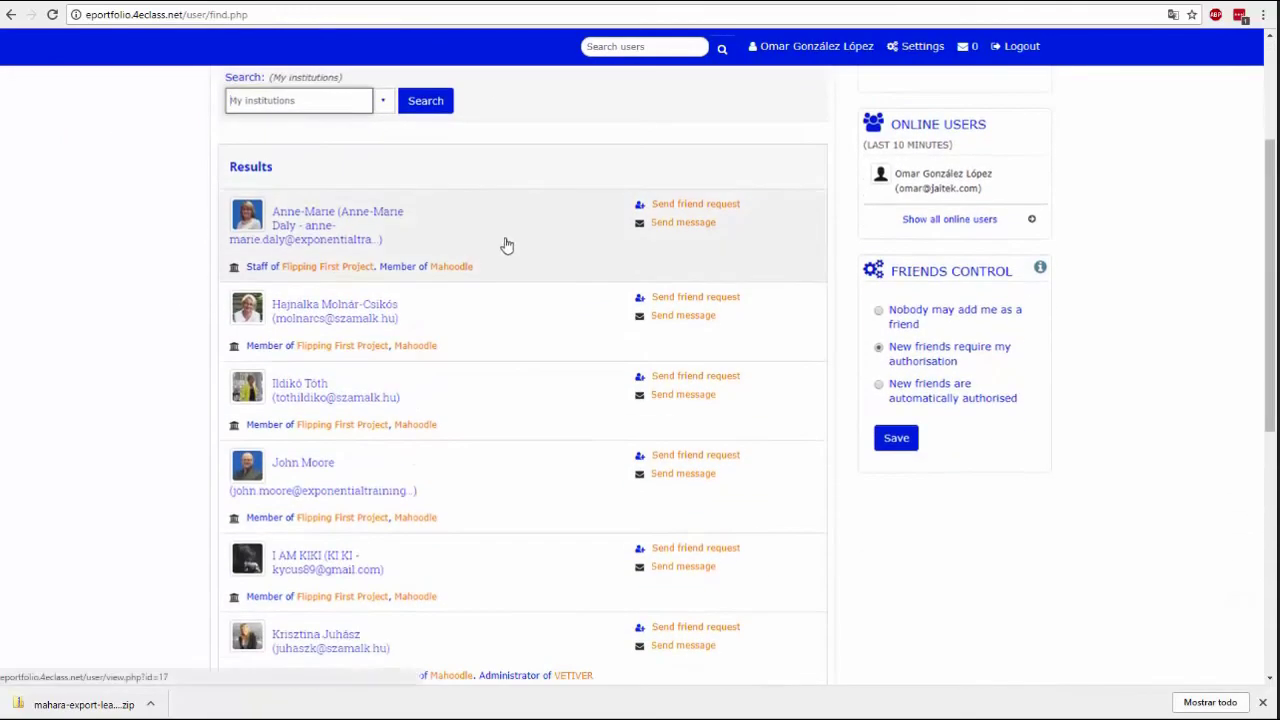
scroll(520, 230, up, 2)
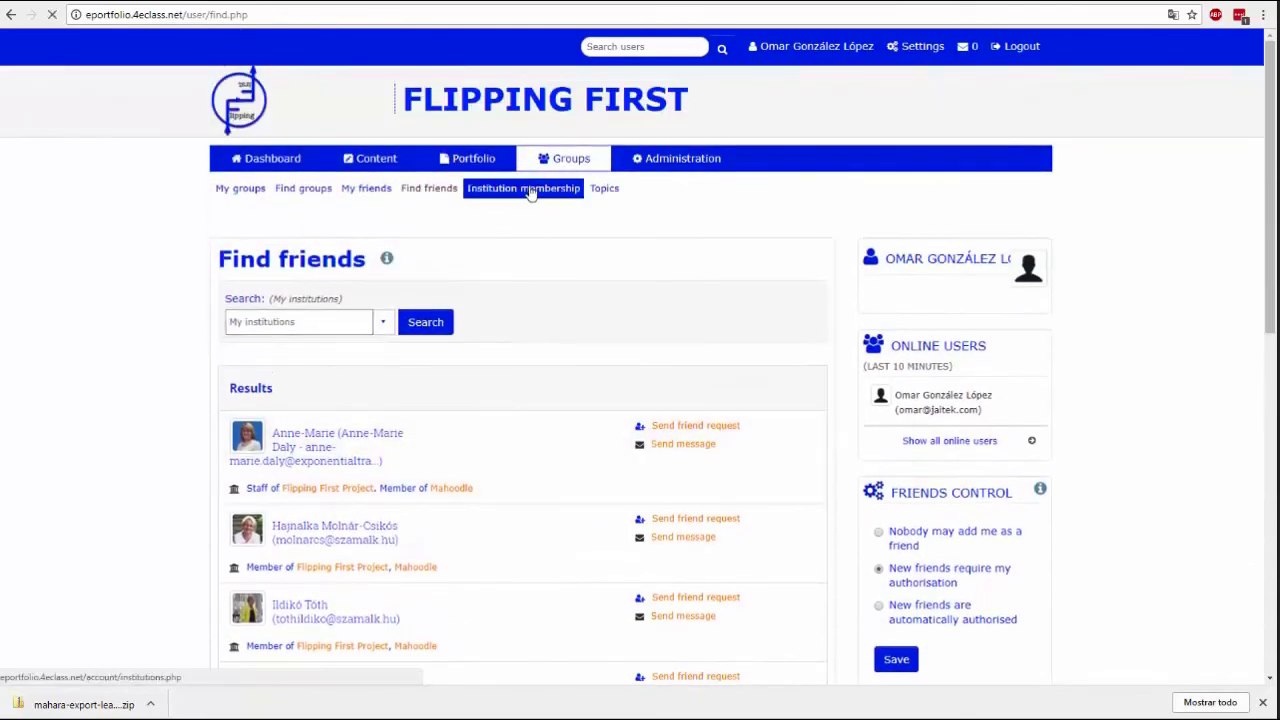
View the Flipping First Project institution membership, then go to Topics.
click(530, 190)
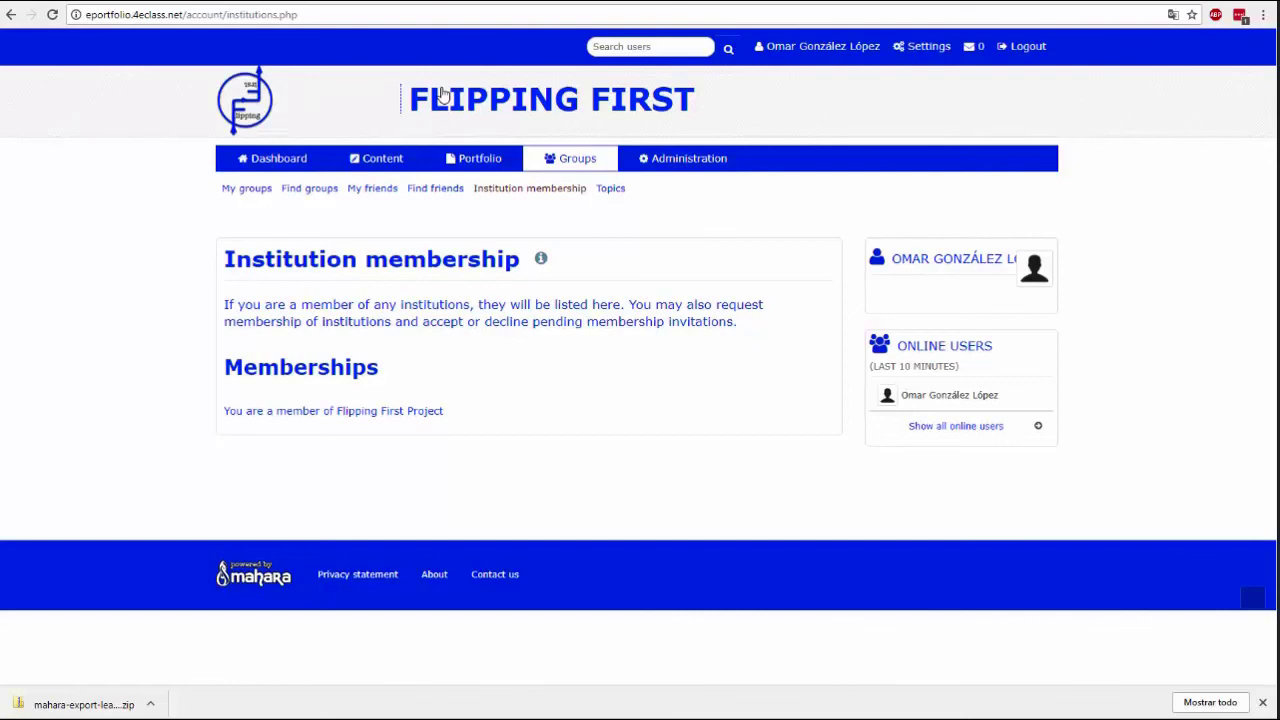
click(610, 188)
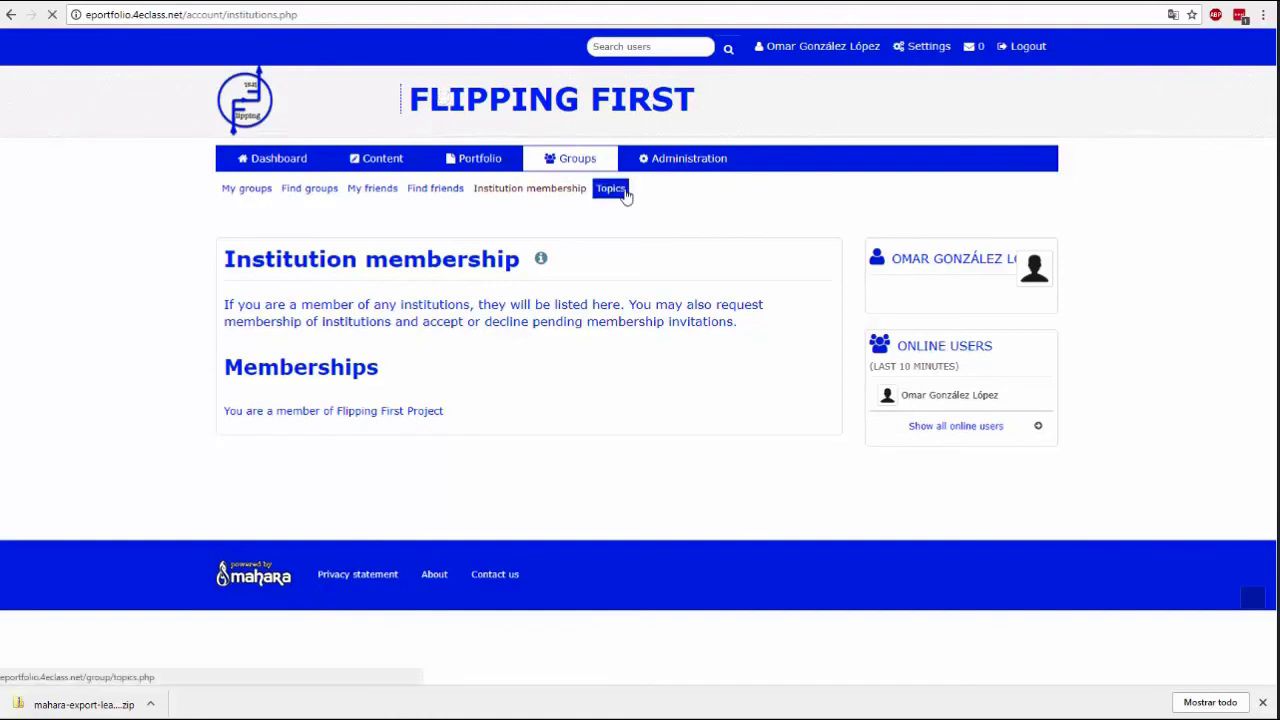